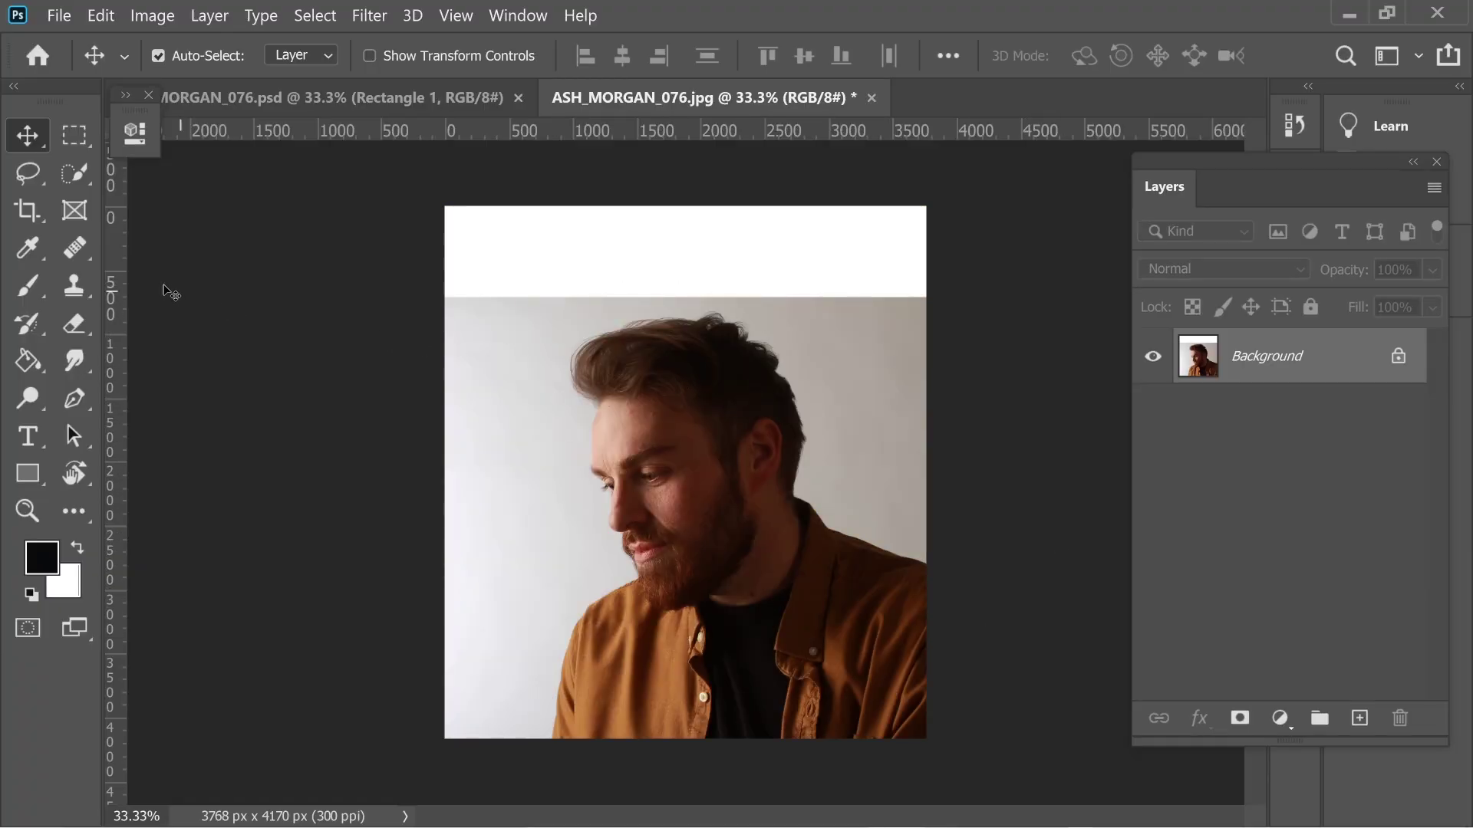
Select the whole man, including his hair, shirt and jacket, with the Quick Selection tool
left_click(74, 171)
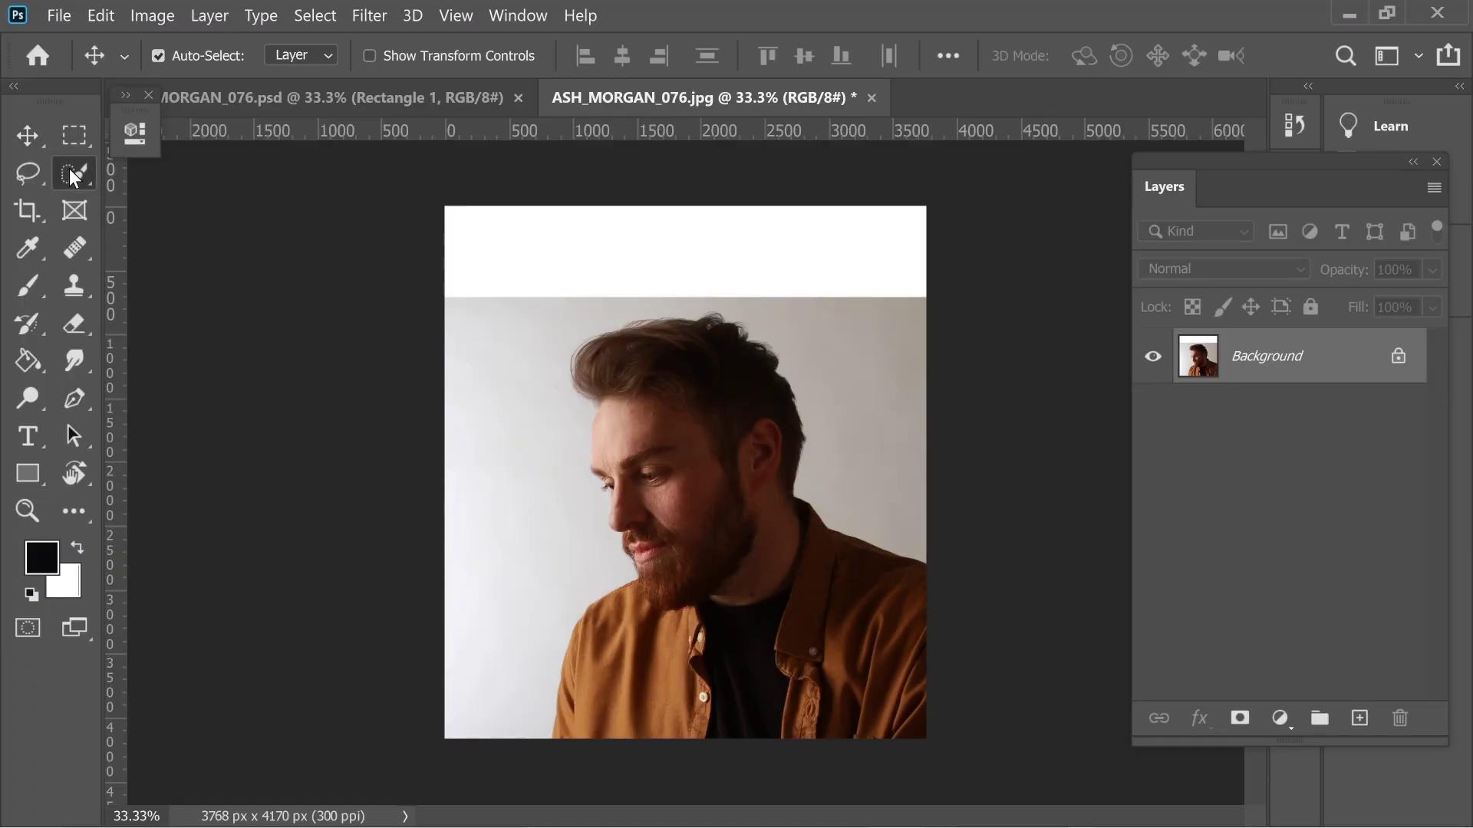
left_click_drag(681, 389, 685, 414)
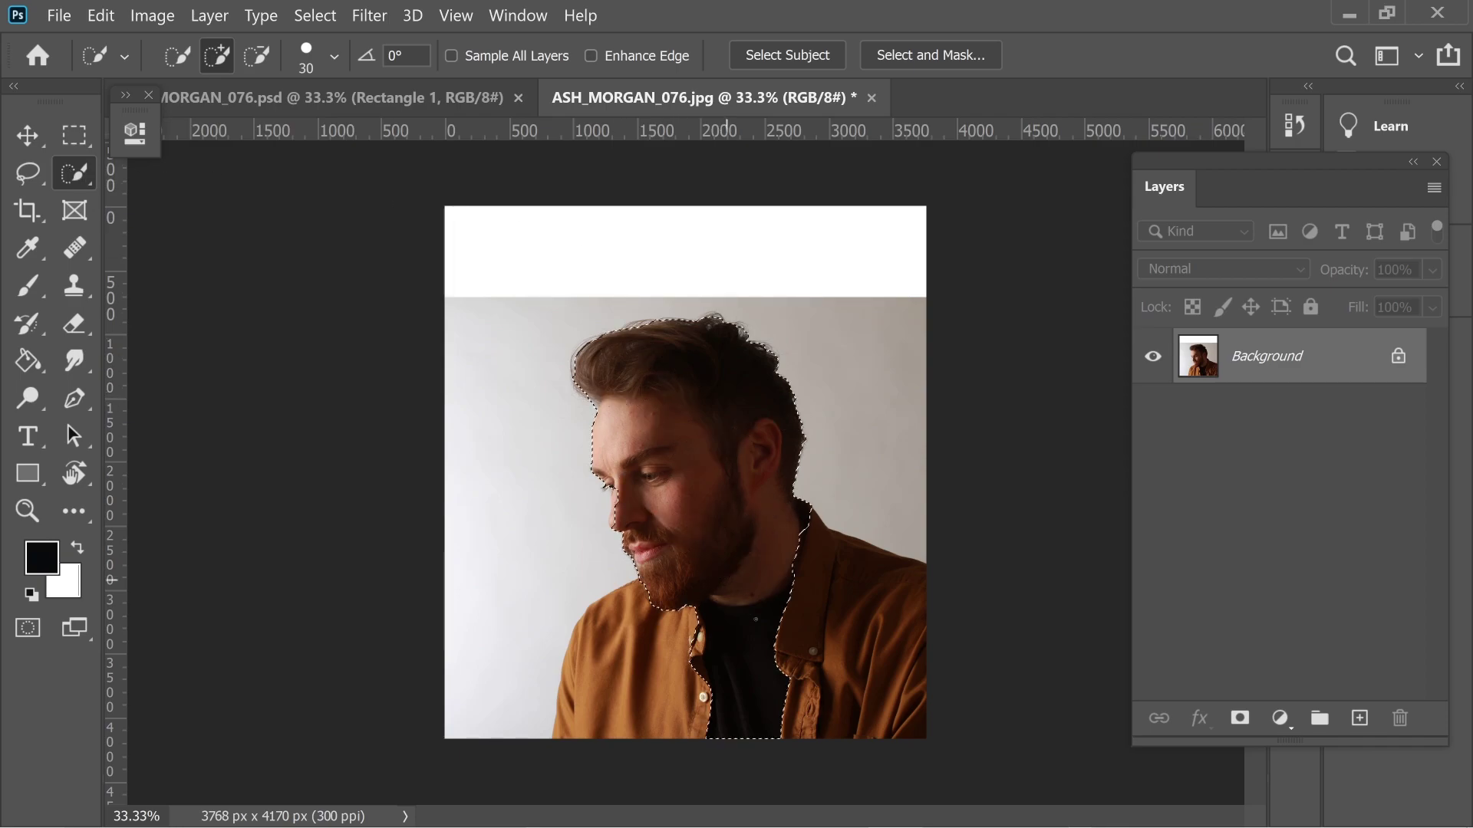
left_click_drag(703, 677, 673, 665)
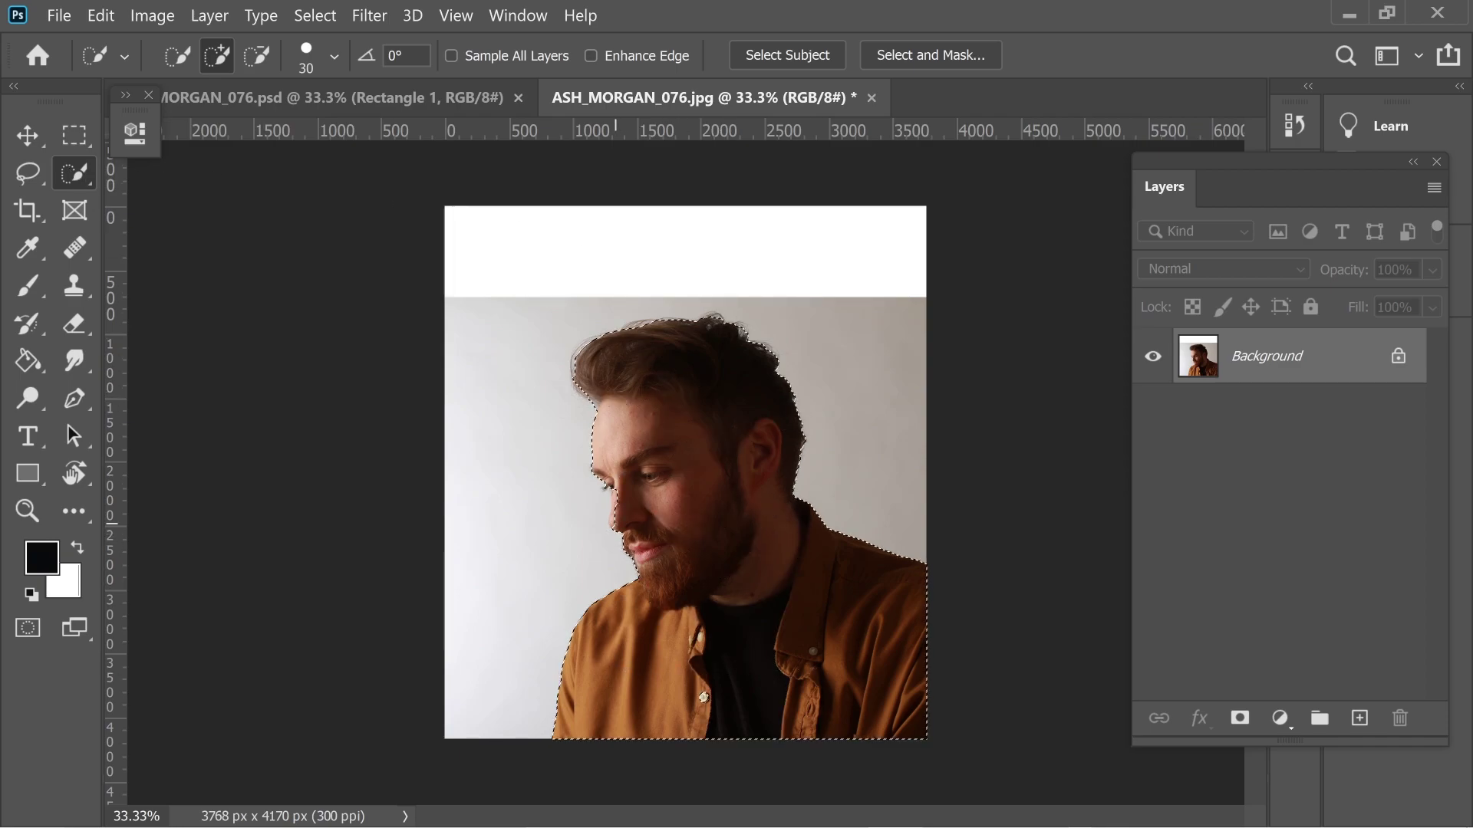
right_click(730, 346)
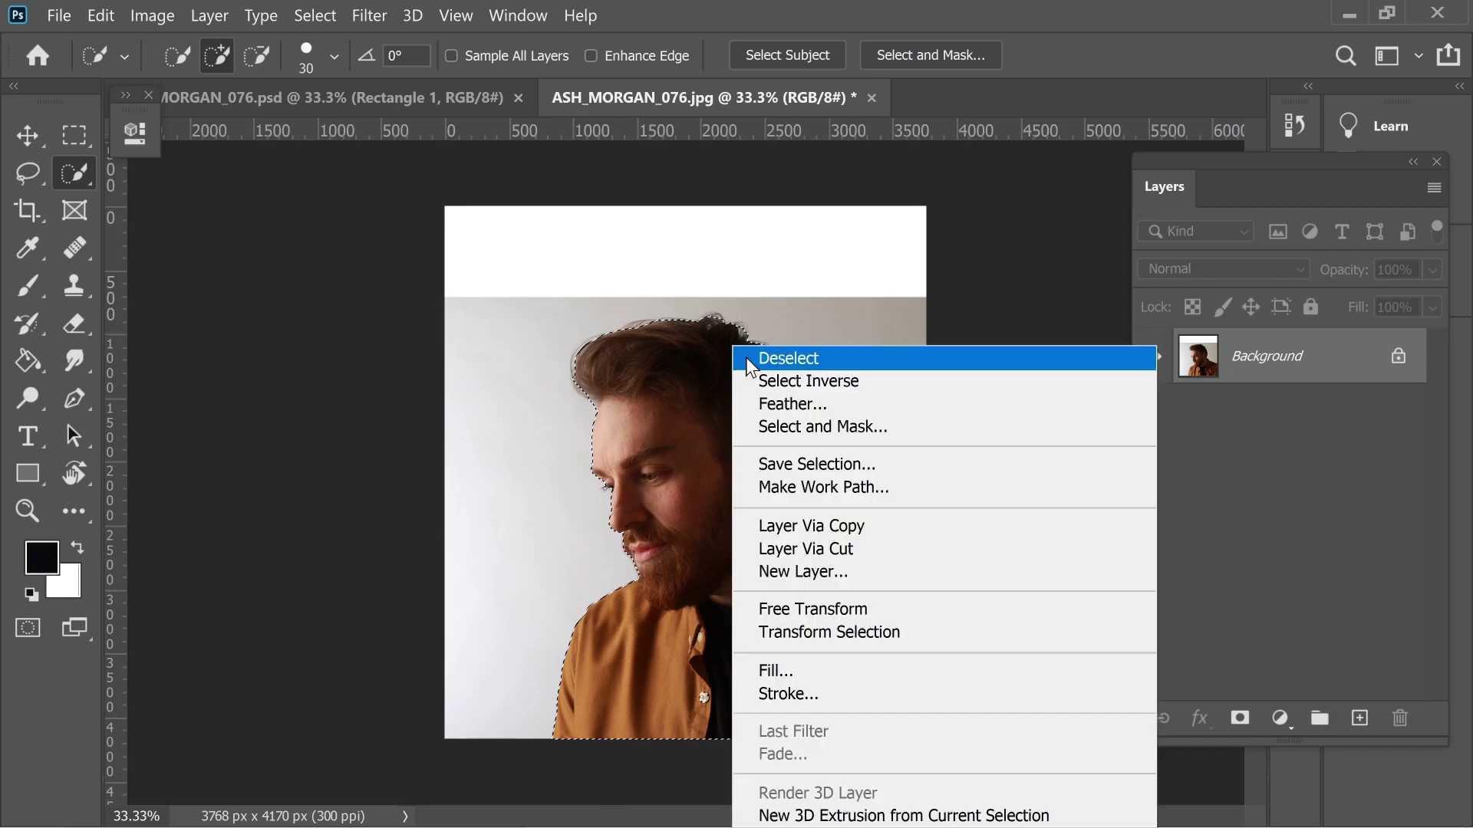
left_click(808, 407)
left_click(656, 149)
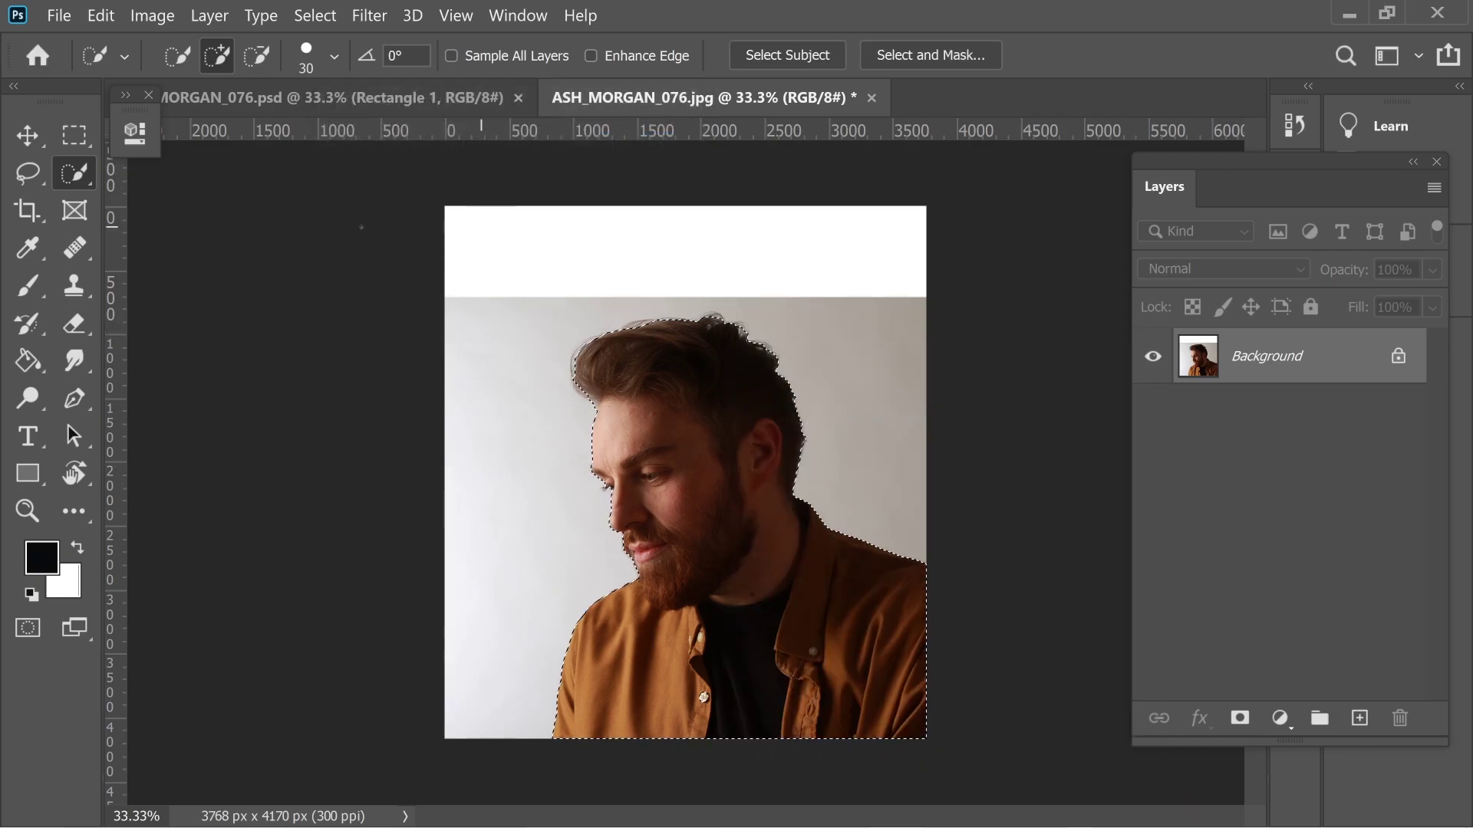
Copy the selected man onto a new layer, then hide and delete the Background layer
left_click(208, 15)
mouse_move(491, 37)
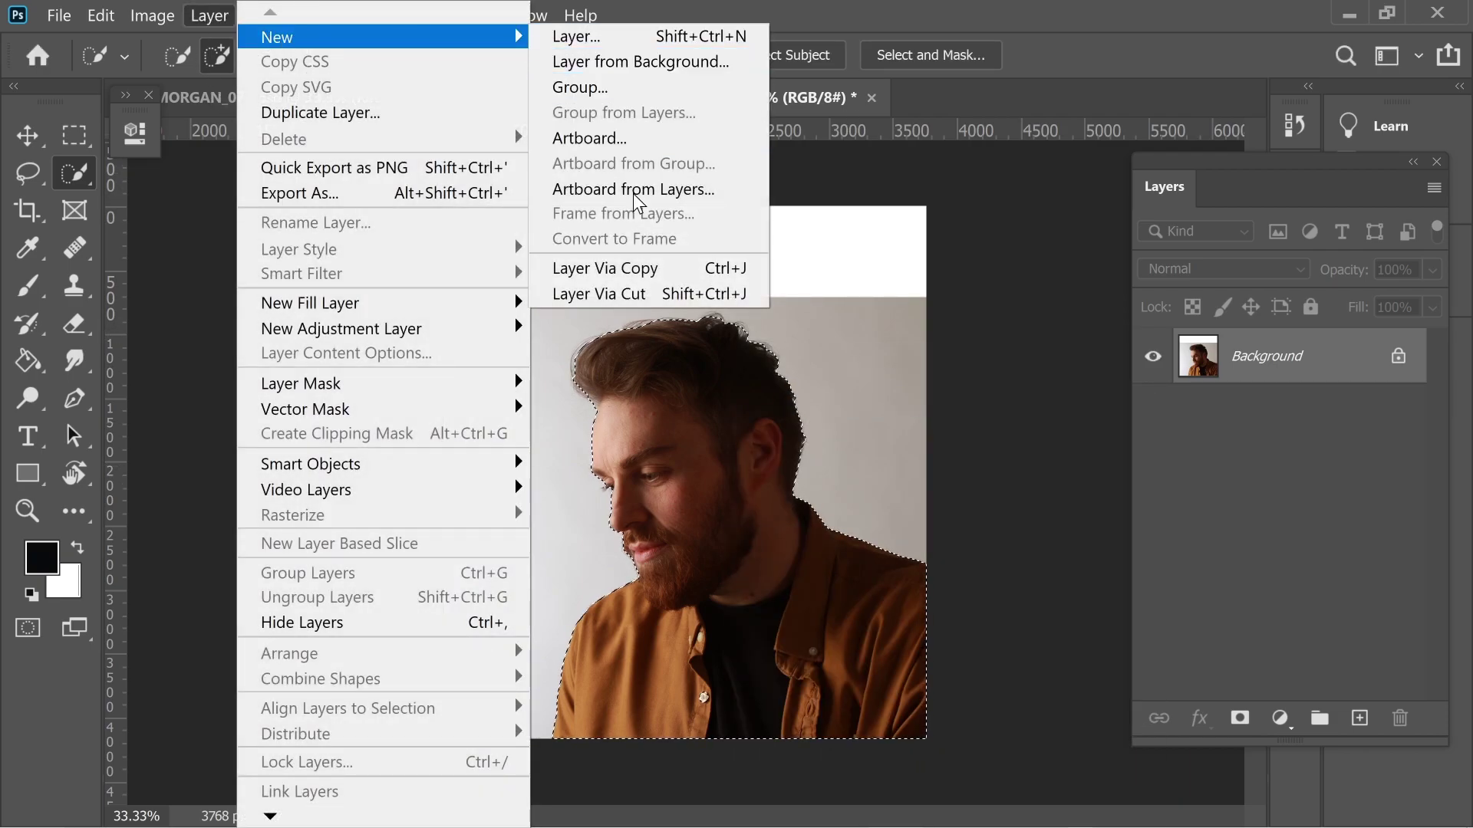
left_click(643, 270)
left_click(1153, 412)
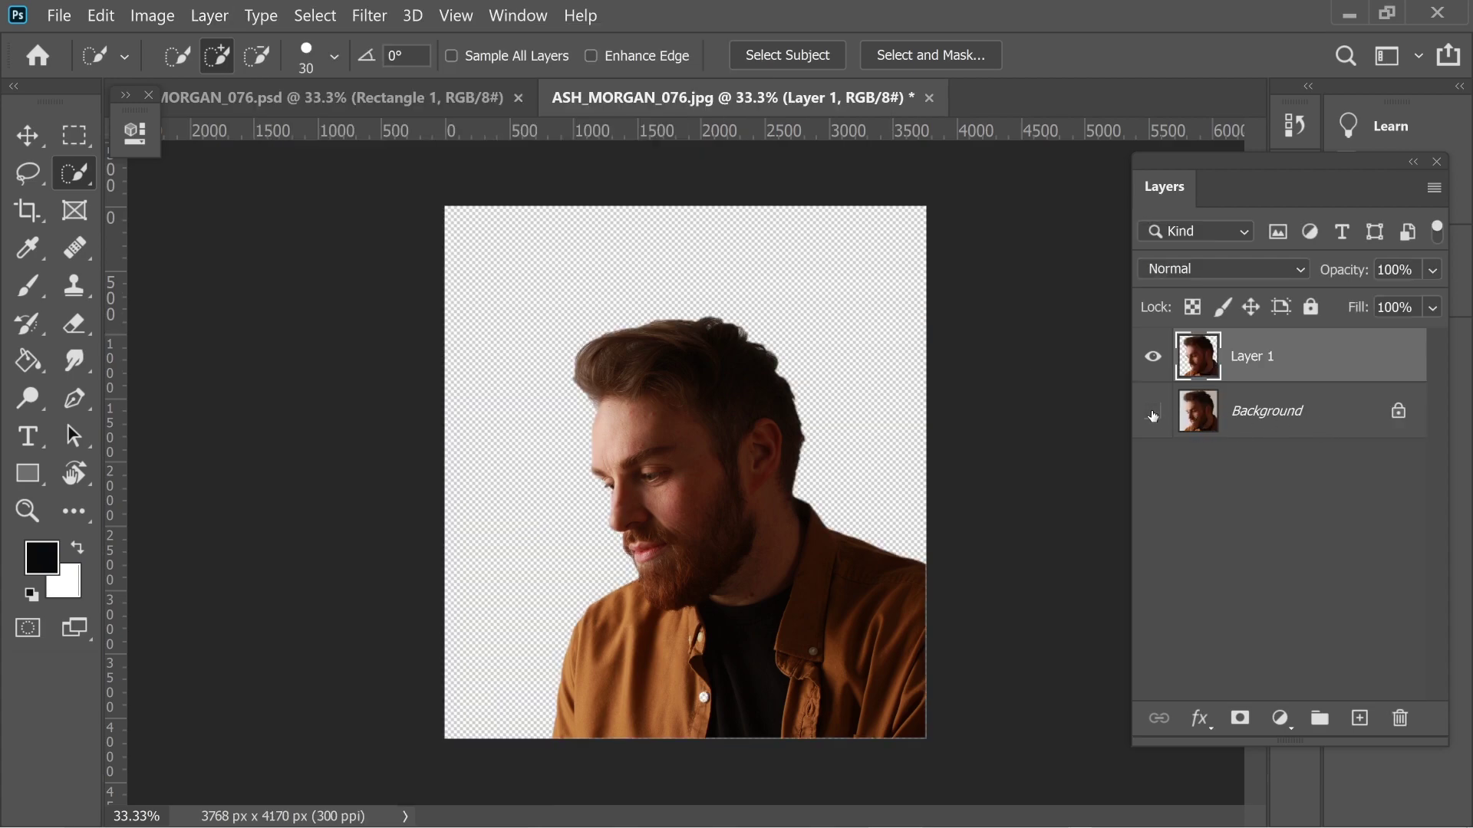
left_click_drag(1243, 412, 1400, 718)
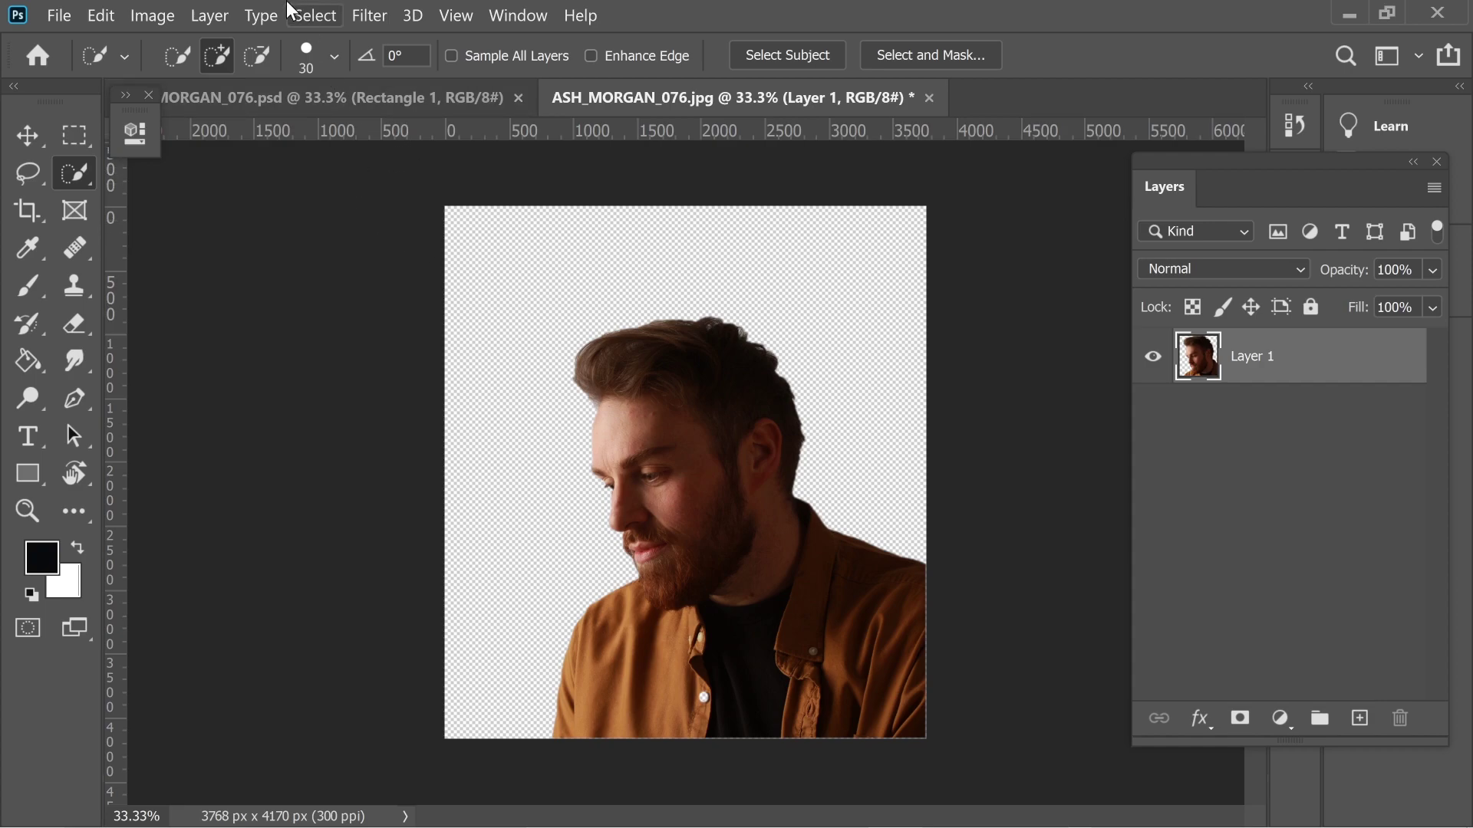
Bring the mountain photo from its folder into the portrait document and align it with the upper canvas edge
key("alt+Tab")
left_click_drag(933, 513, 621, 398)
left_click_drag(761, 455, 767, 348)
Lower the placed mountain photo's opacity to 74% and commit its placement
left_click(1432, 270)
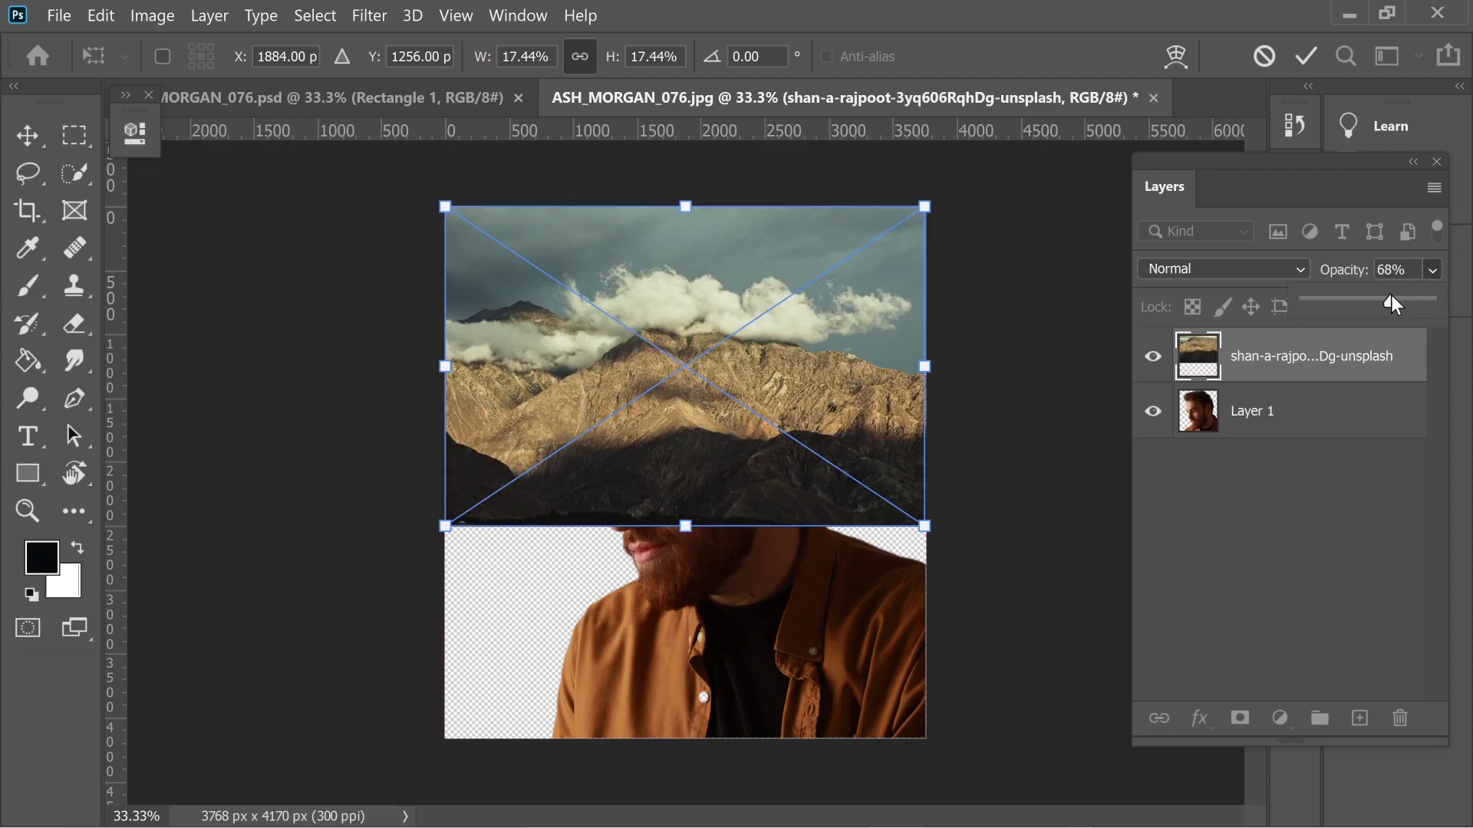
left_click_drag(1391, 296, 1397, 296)
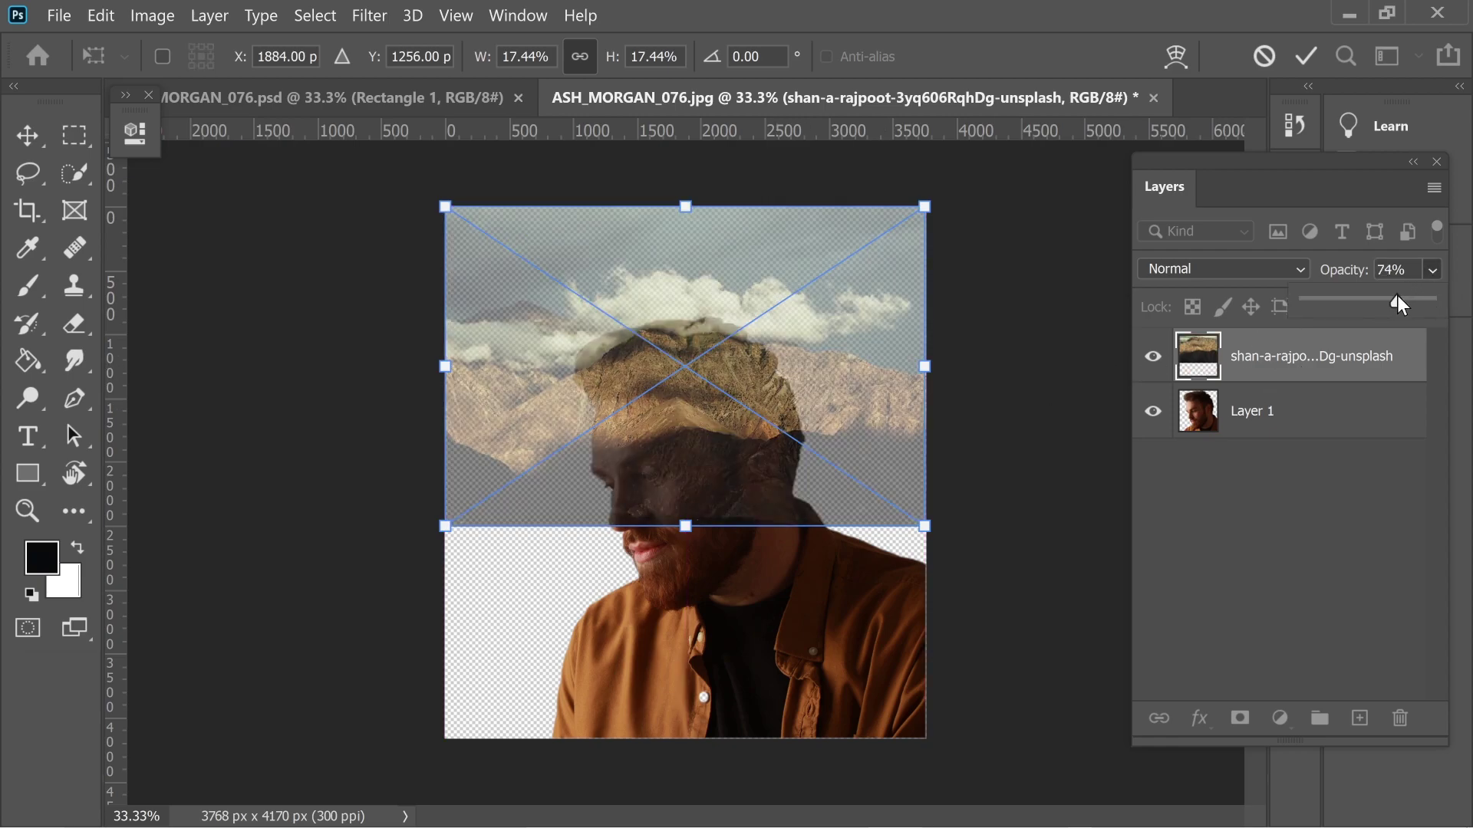
left_click(1068, 312)
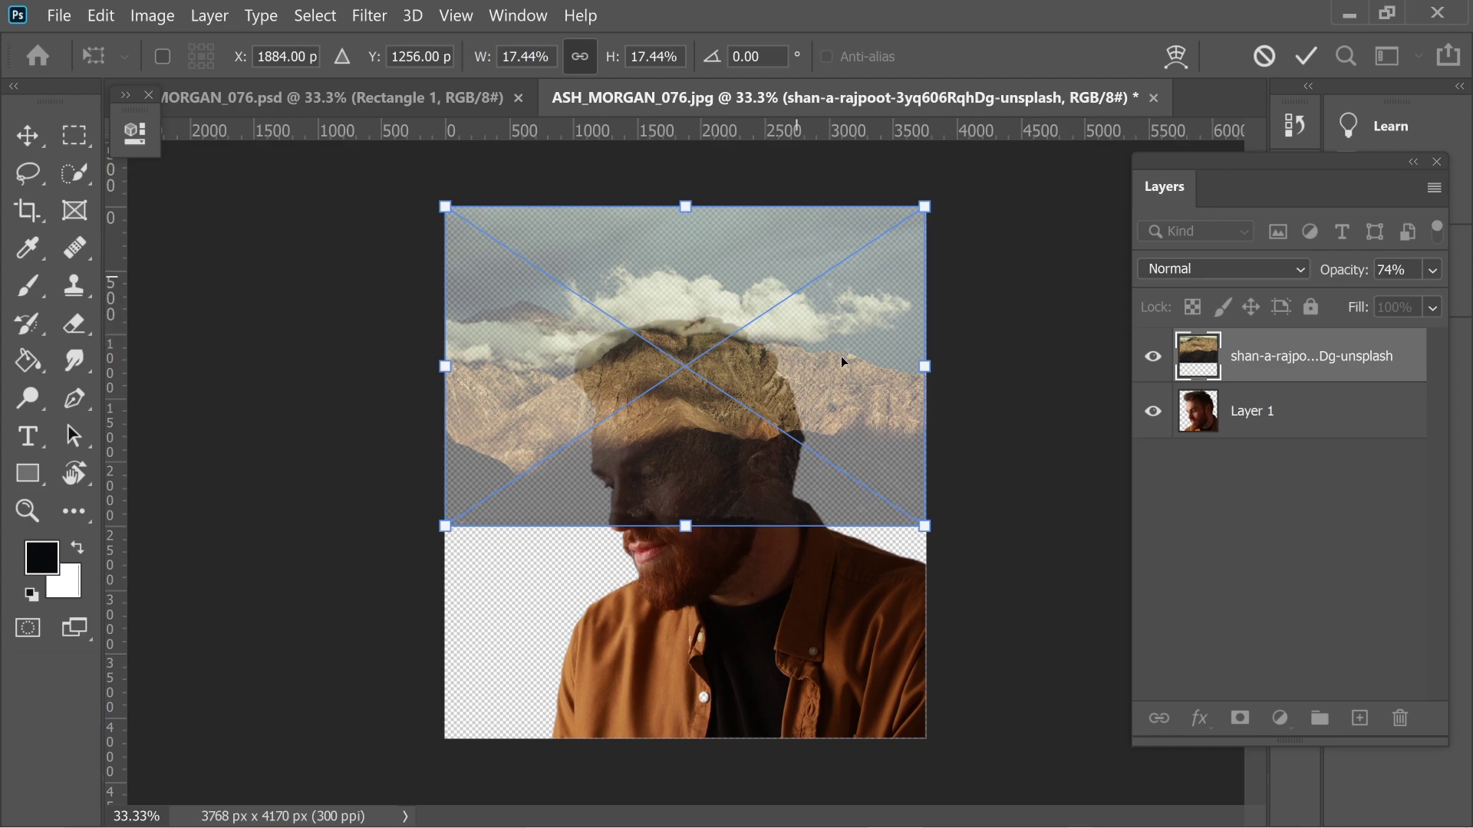
key("Return")
Flip the mountain photo horizontally and move it down so the clouds and peaks cover the man's head
key("w")
left_click(100, 16)
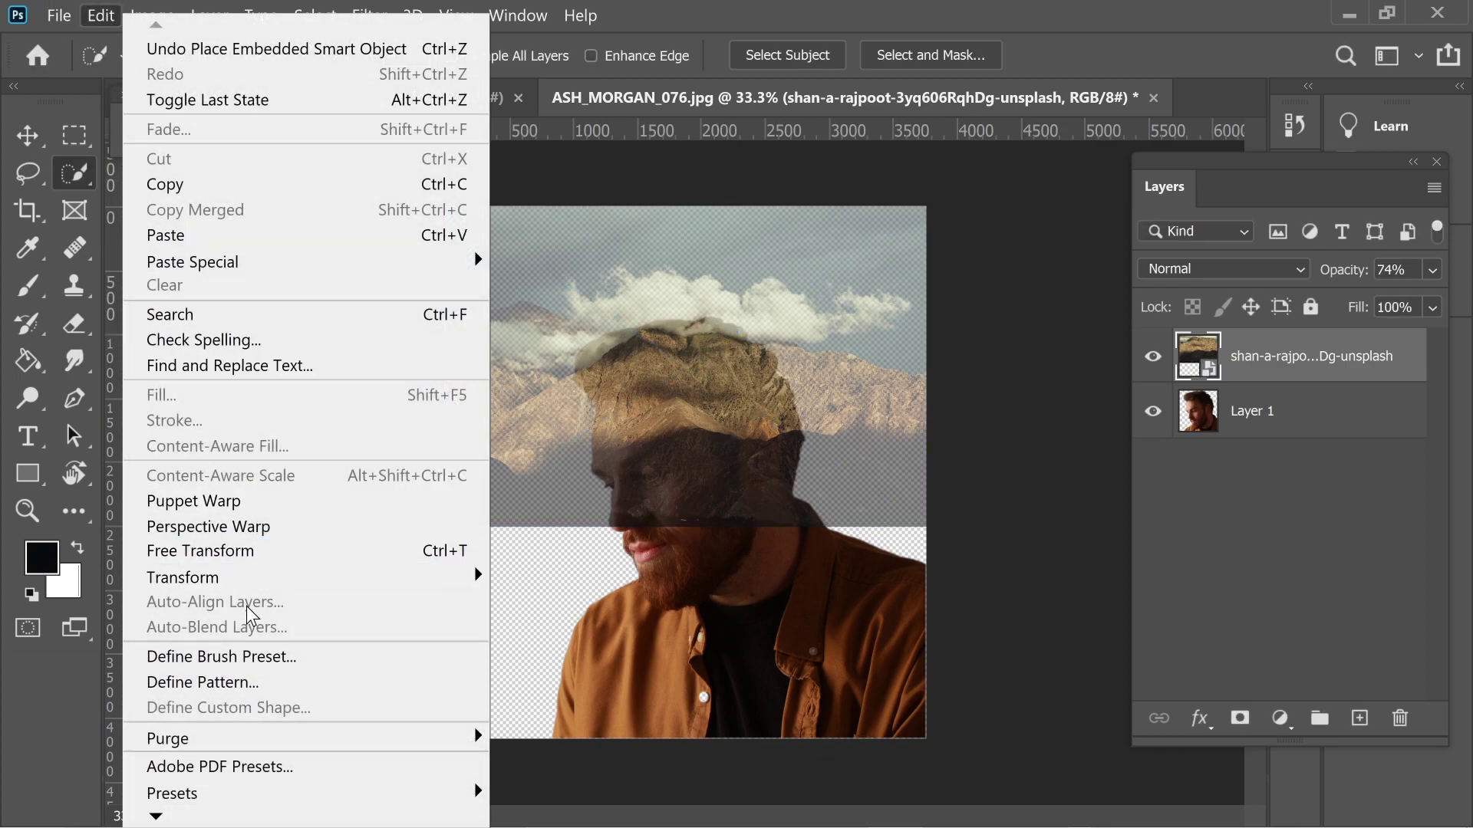
mouse_move(316, 579)
left_click(539, 553)
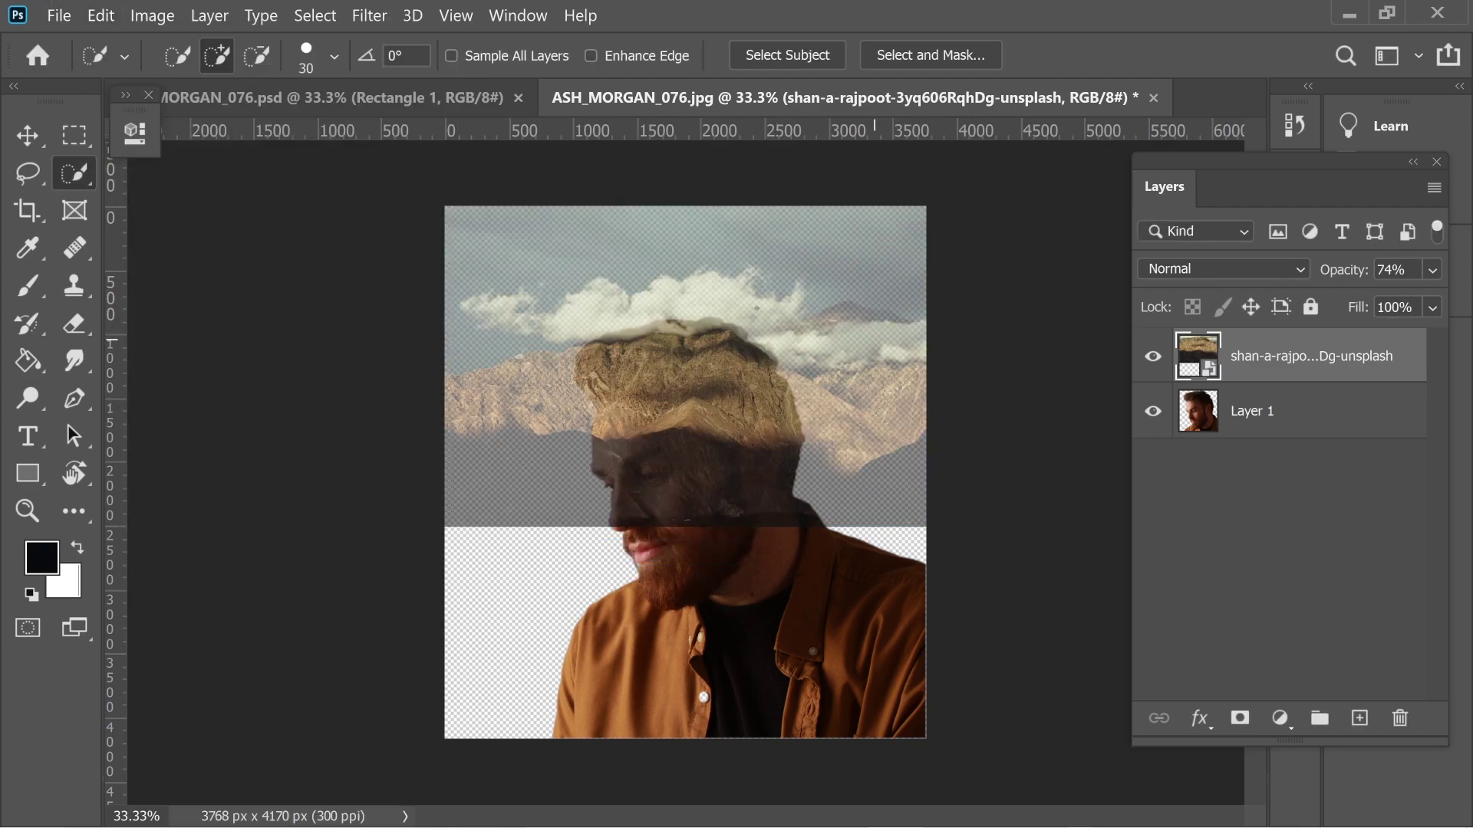
left_click(17, 138)
left_click_drag(697, 359, 697, 423)
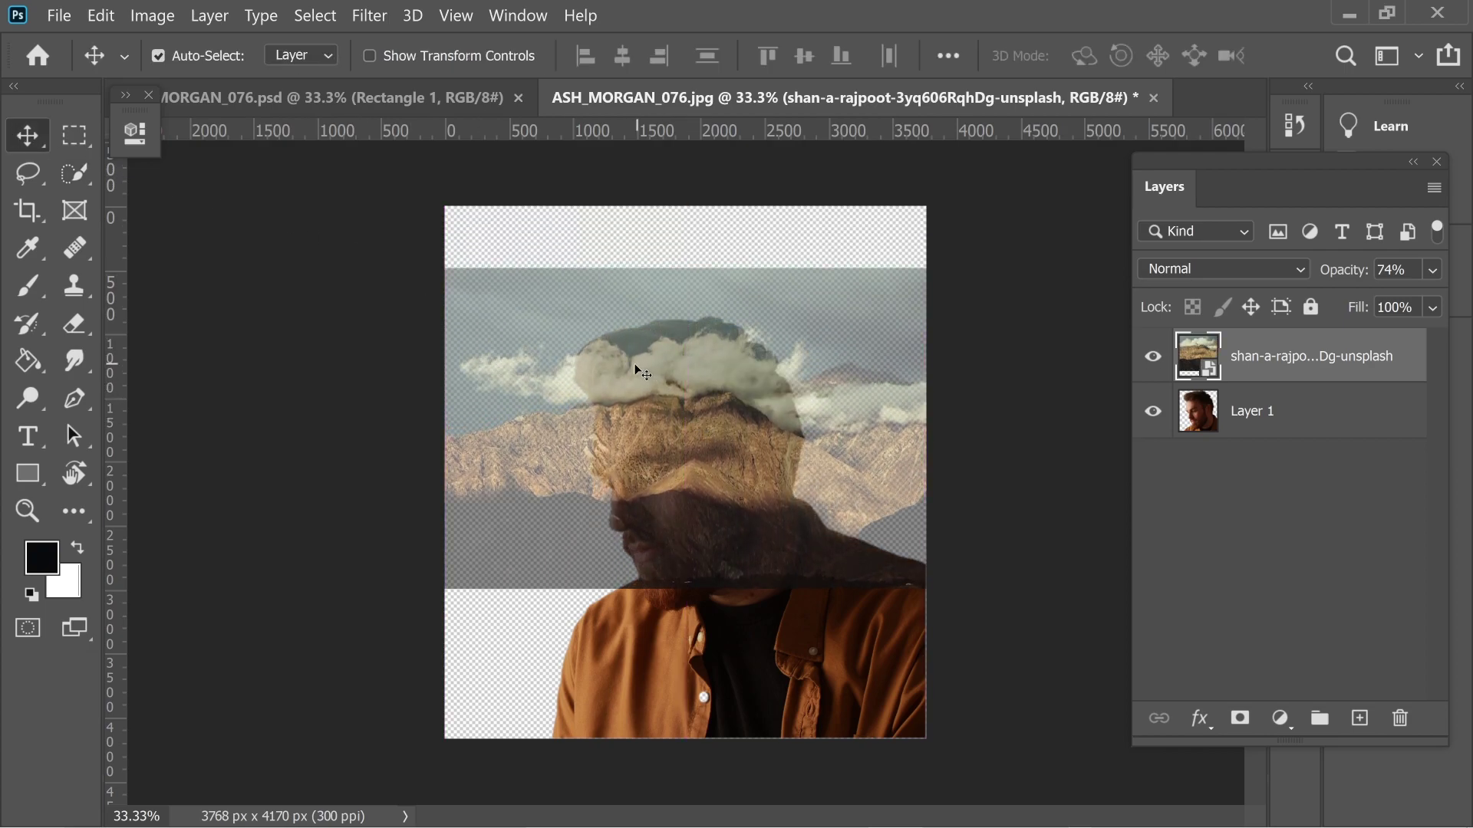
Set the mountain layer's opacity to 100% and rasterize the layer
left_click(1432, 270)
left_click_drag(1406, 300, 1448, 302)
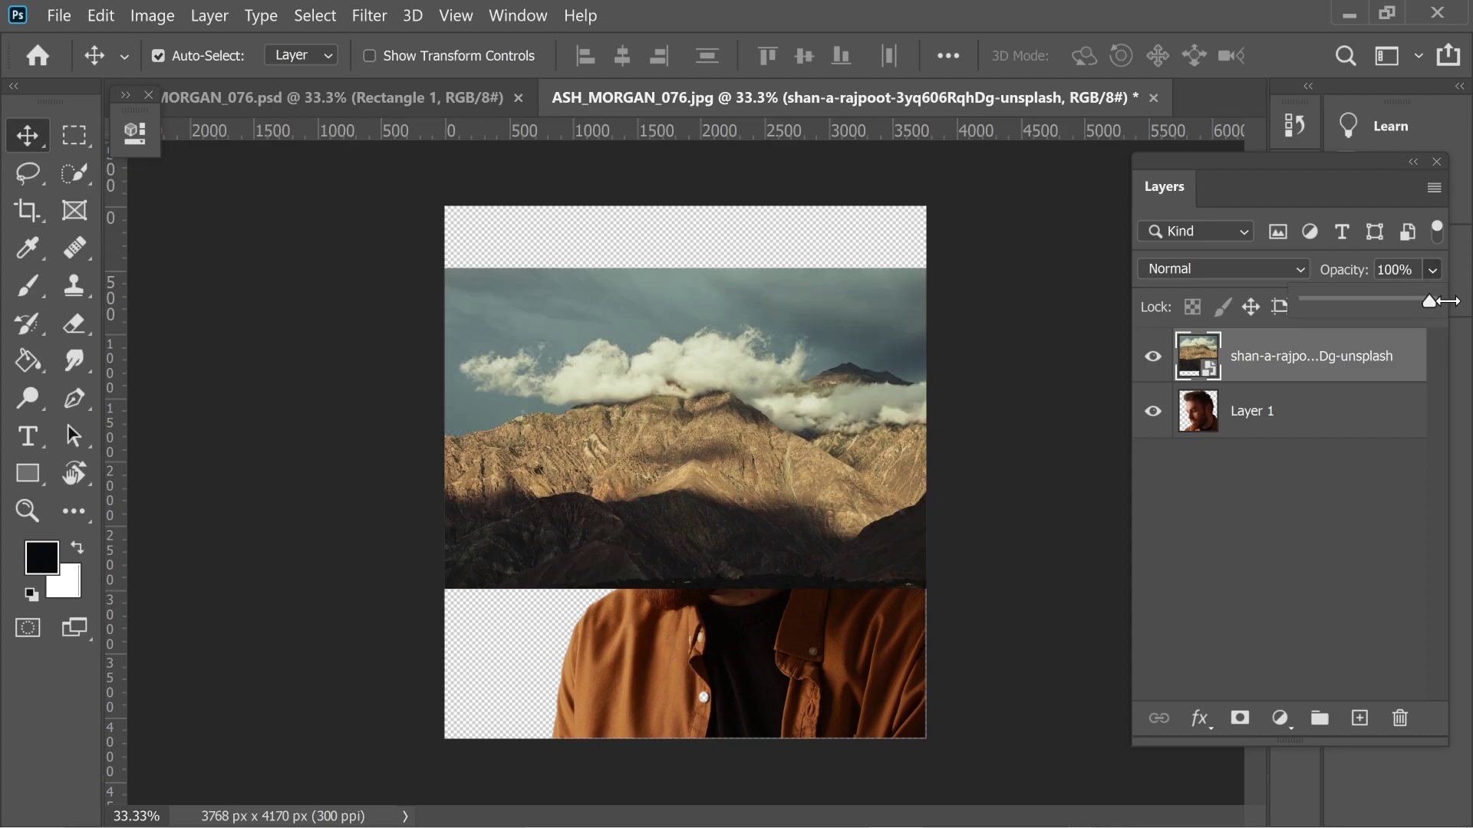
right_click(1245, 361)
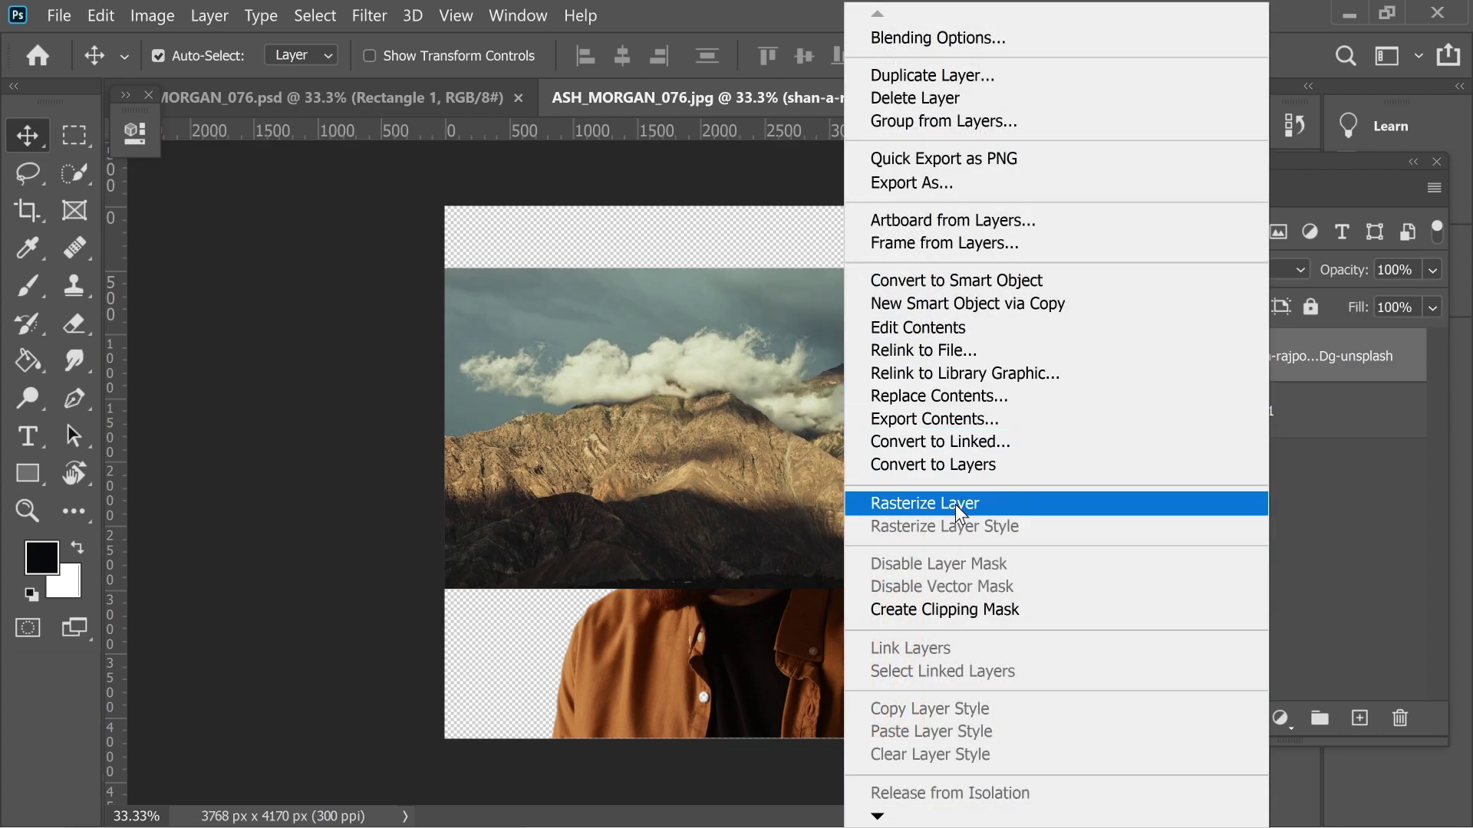
left_click(959, 504)
Load the outline of Layer 1 as a selection and apply it as a layer mask on the mountain layer
left_click(1244, 415)
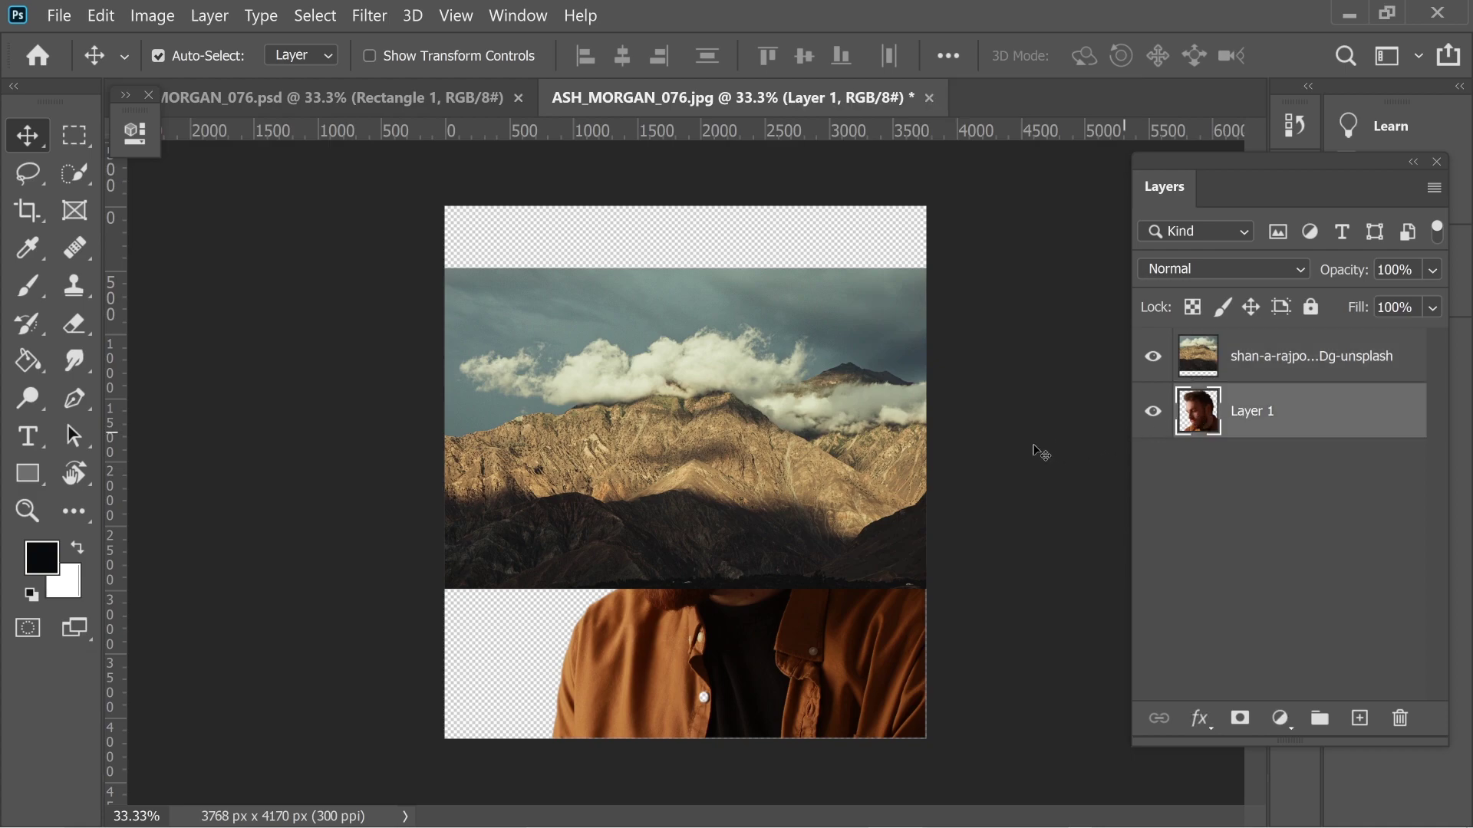
left_click(1201, 415, "ctrl")
left_click(1304, 356)
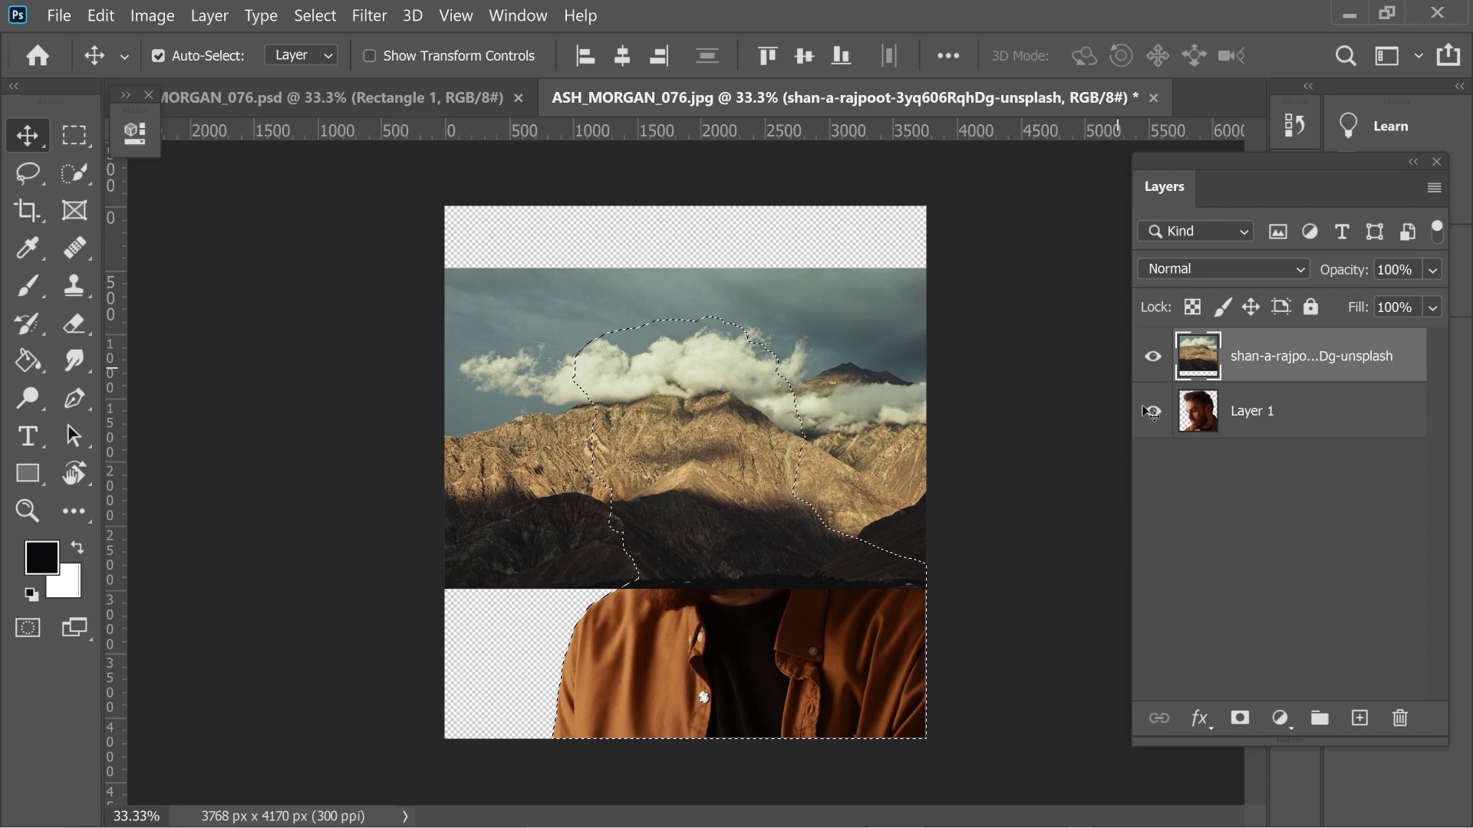
left_click(1240, 718)
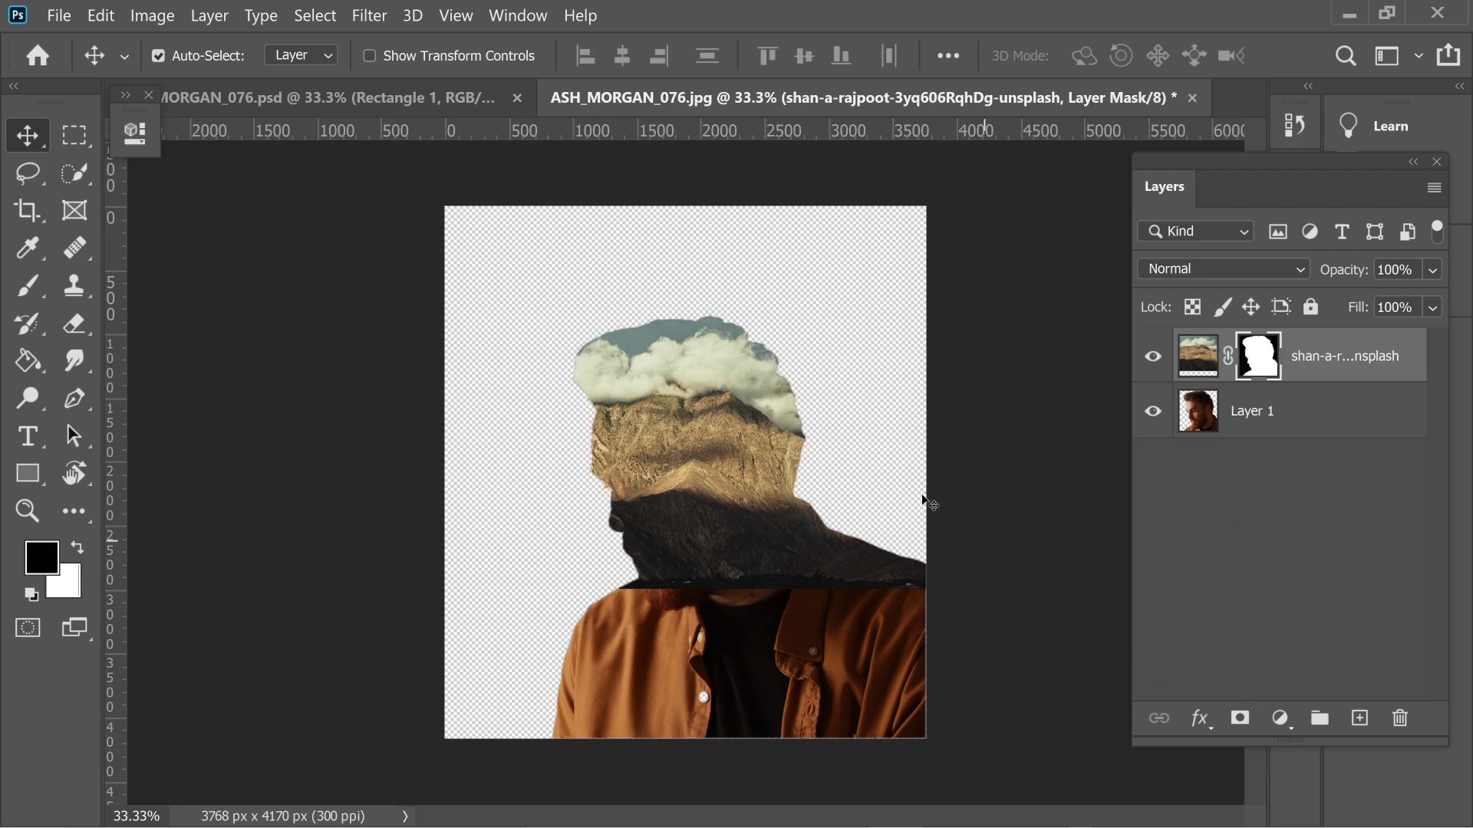
Paint black on the mountain mask with a soft 1040 px brush, raising its opacity to 100%, to reveal the man's face, neck and shoulders
left_click(26, 289)
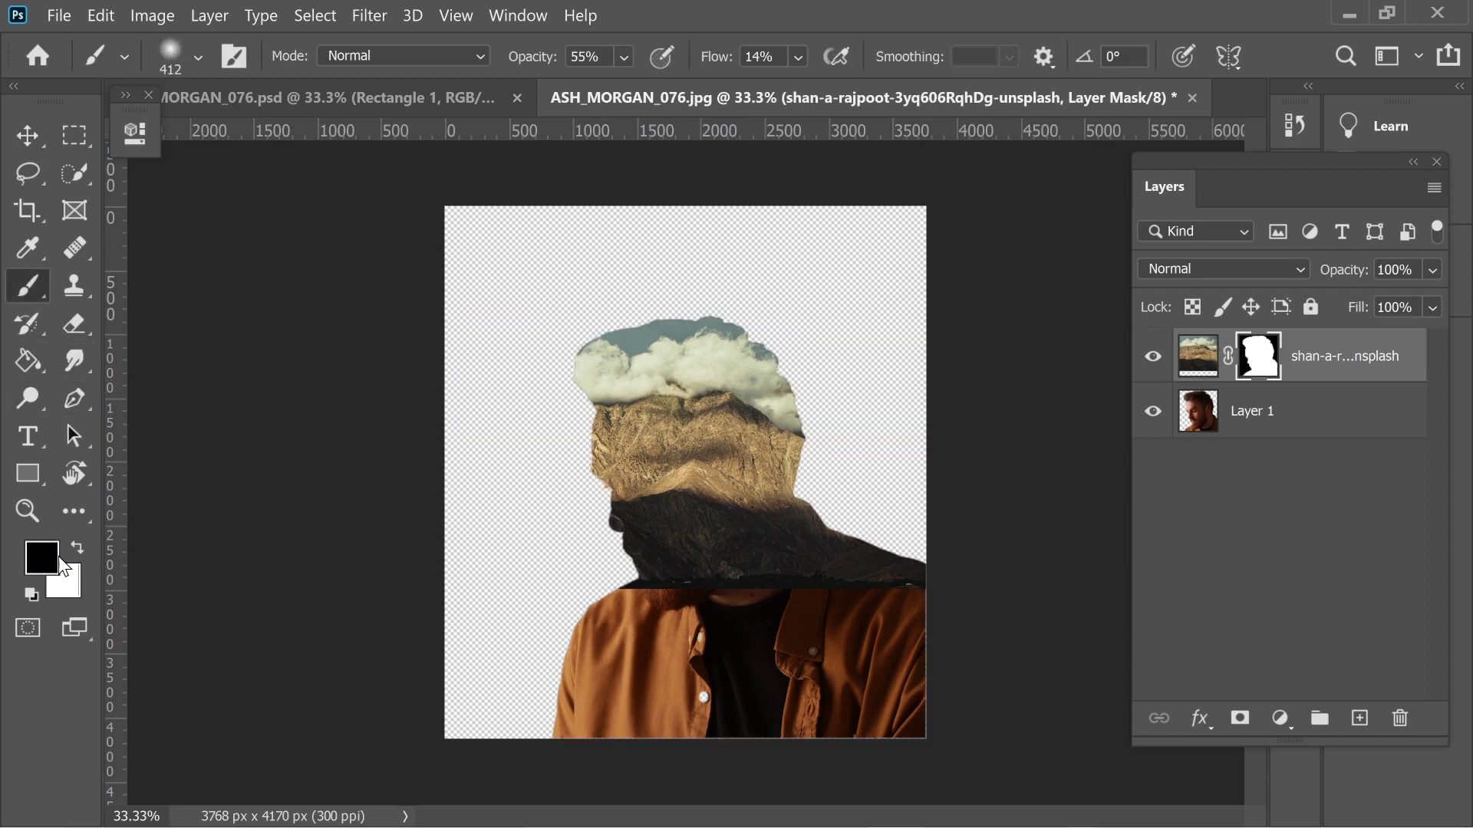
left_click(197, 55)
left_click_drag(295, 143, 305, 140)
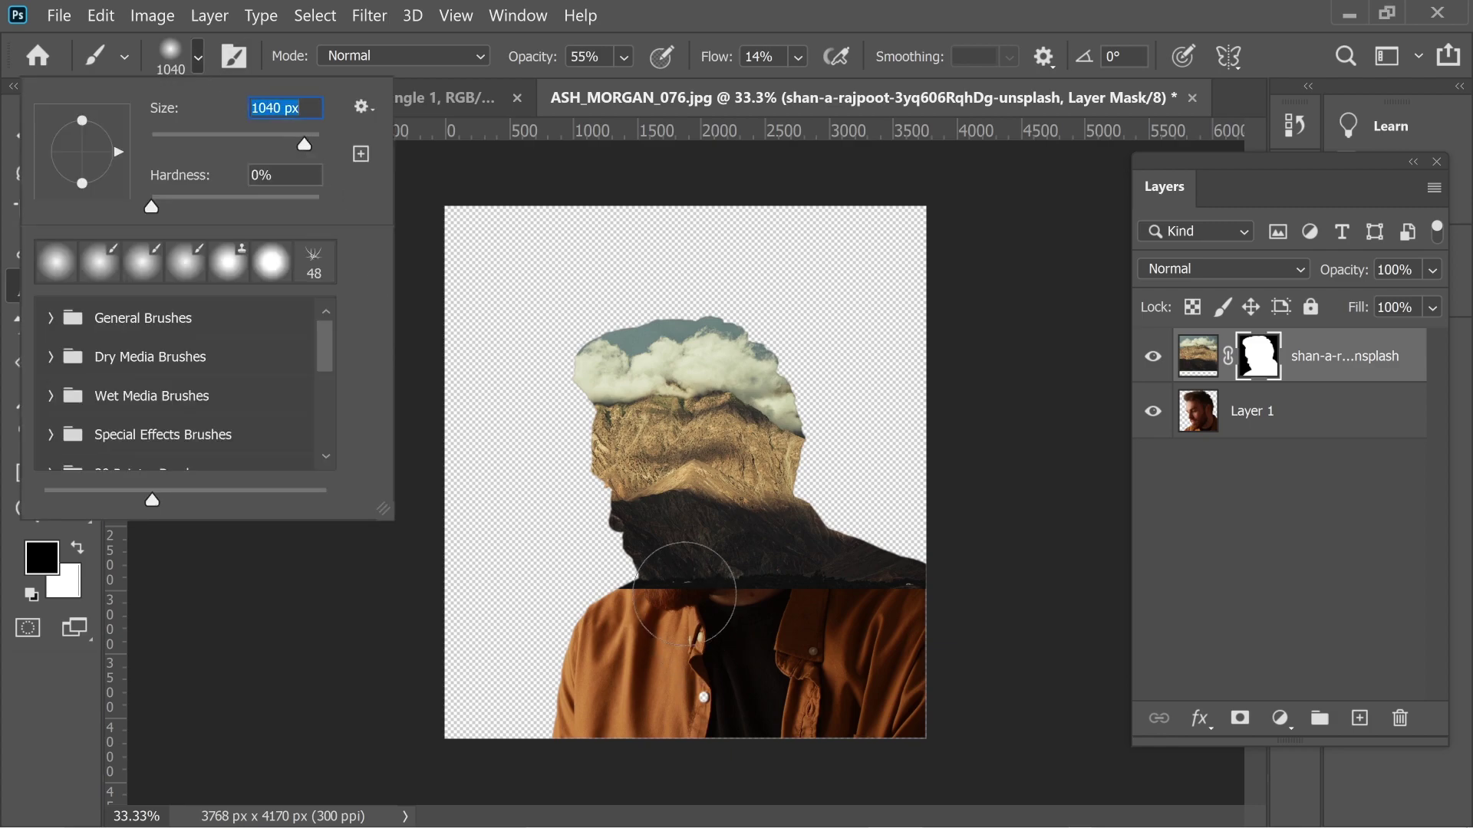
mouse_move(685, 593)
left_mouse_down()
mouse_move(721, 588)
mouse_move(622, 564)
mouse_move(697, 615)
left_mouse_up()
left_click(624, 57)
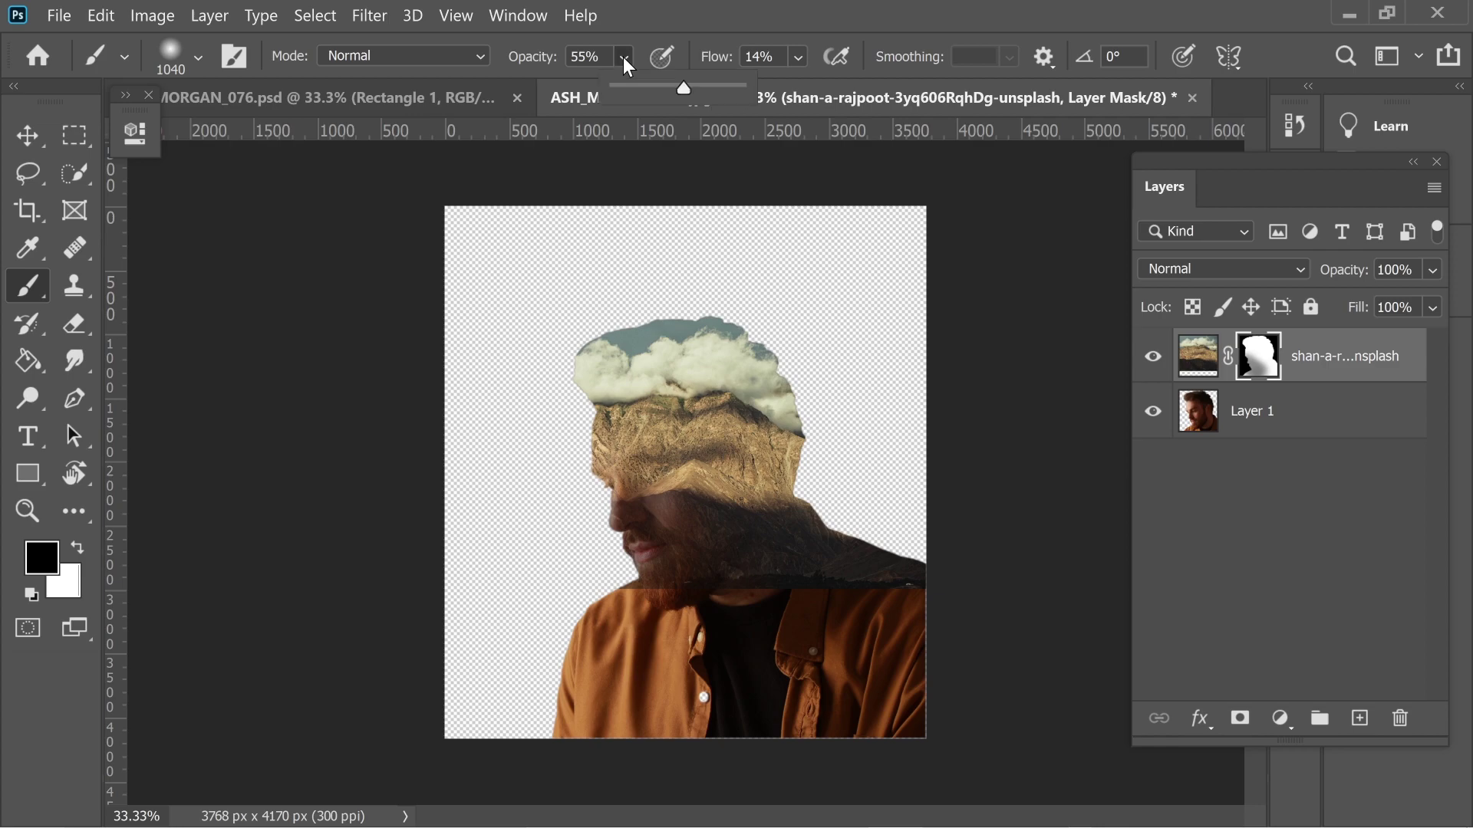
mouse_move(730, 624)
left_mouse_down()
mouse_move(623, 580)
mouse_move(616, 504)
mouse_move(641, 545)
mouse_move(600, 470)
mouse_move(689, 565)
mouse_move(848, 608)
mouse_move(882, 577)
mouse_move(860, 613)
mouse_move(784, 589)
mouse_move(757, 600)
mouse_move(606, 523)
left_mouse_up()
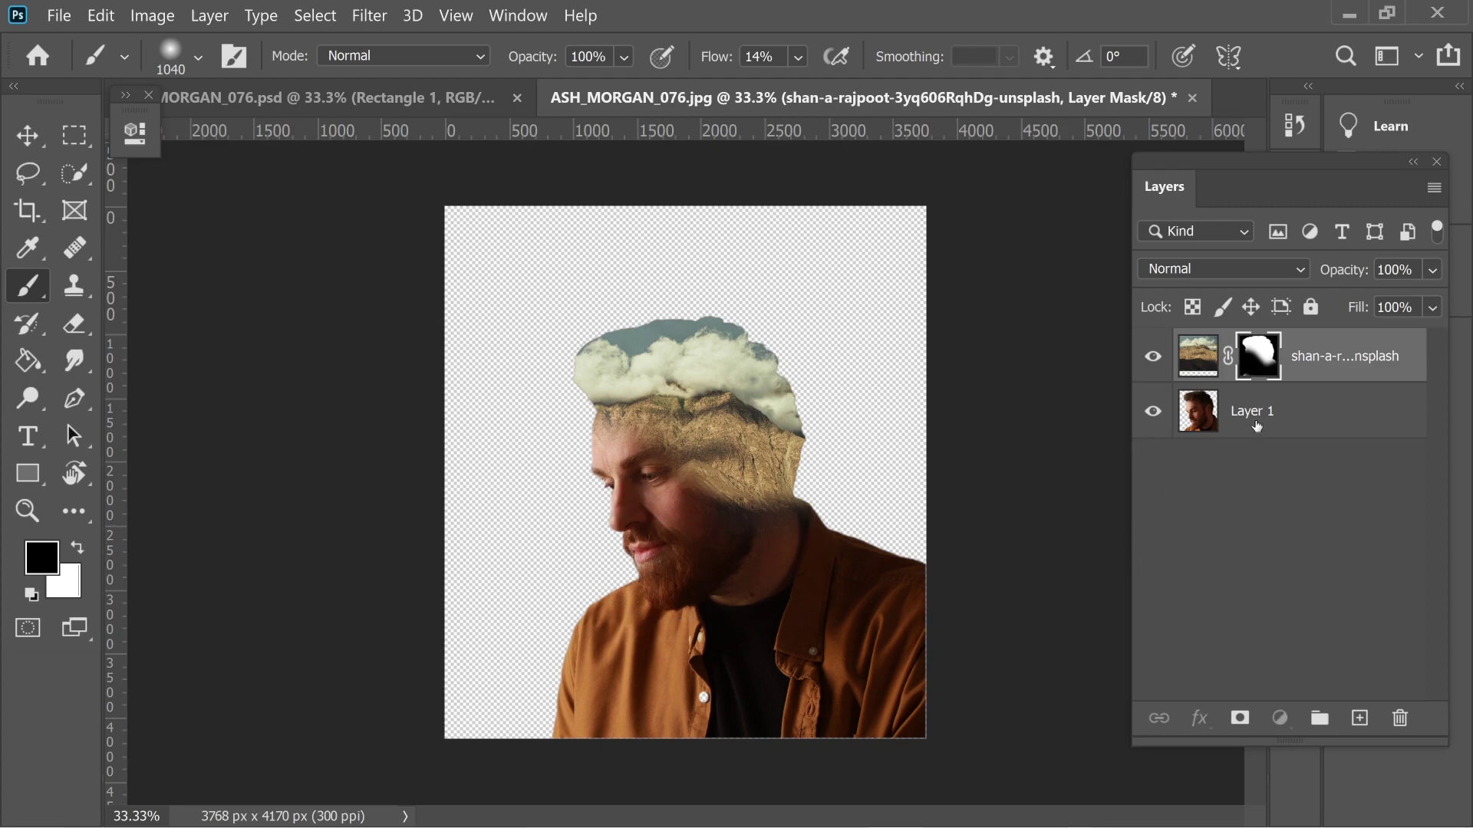
Desaturate the man's portrait on Layer 1
left_click(1210, 424)
left_click(153, 16)
left_click(156, 17)
left_click(158, 18)
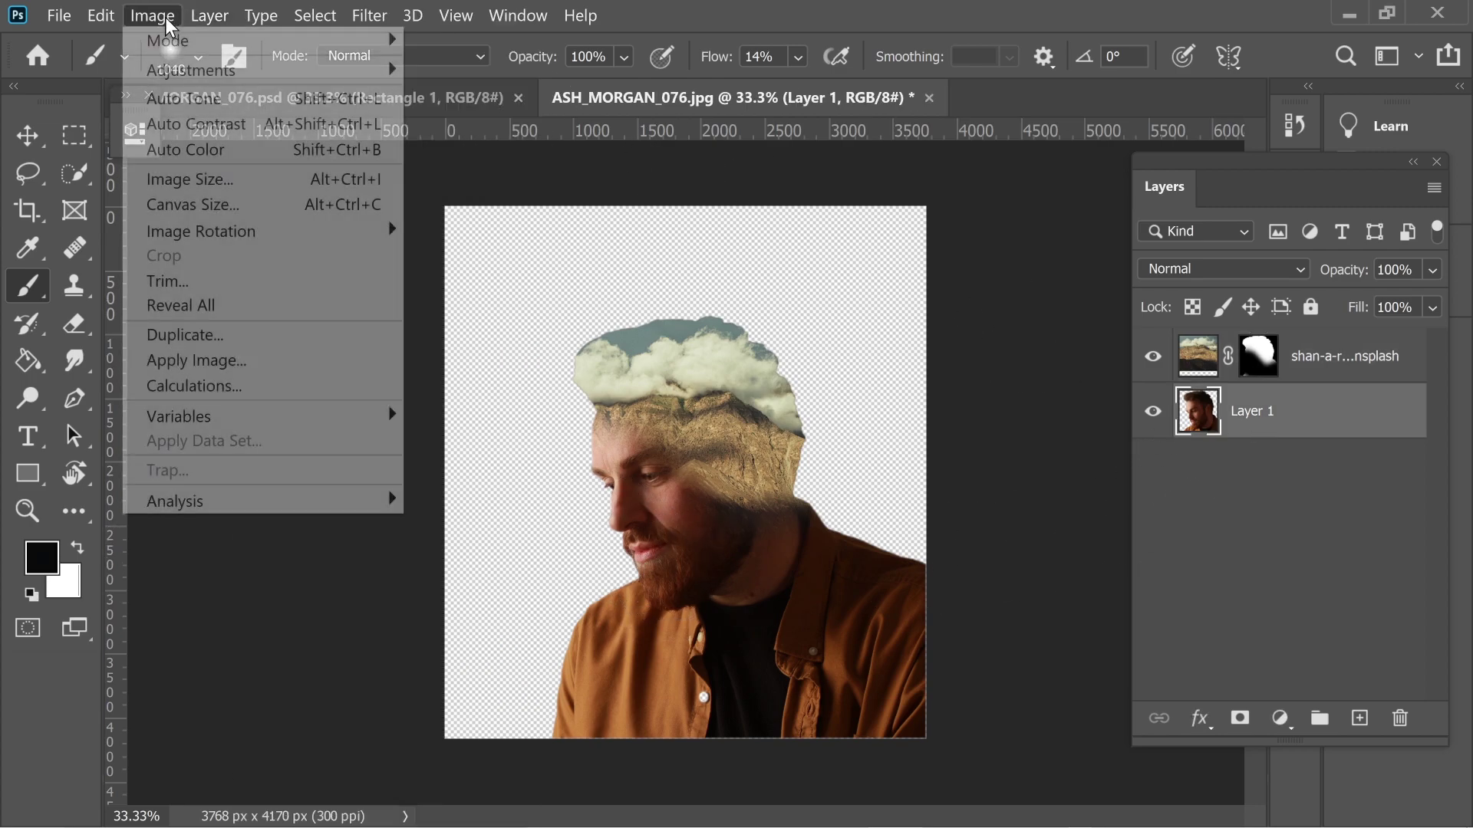
mouse_move(299, 71)
left_click(506, 540)
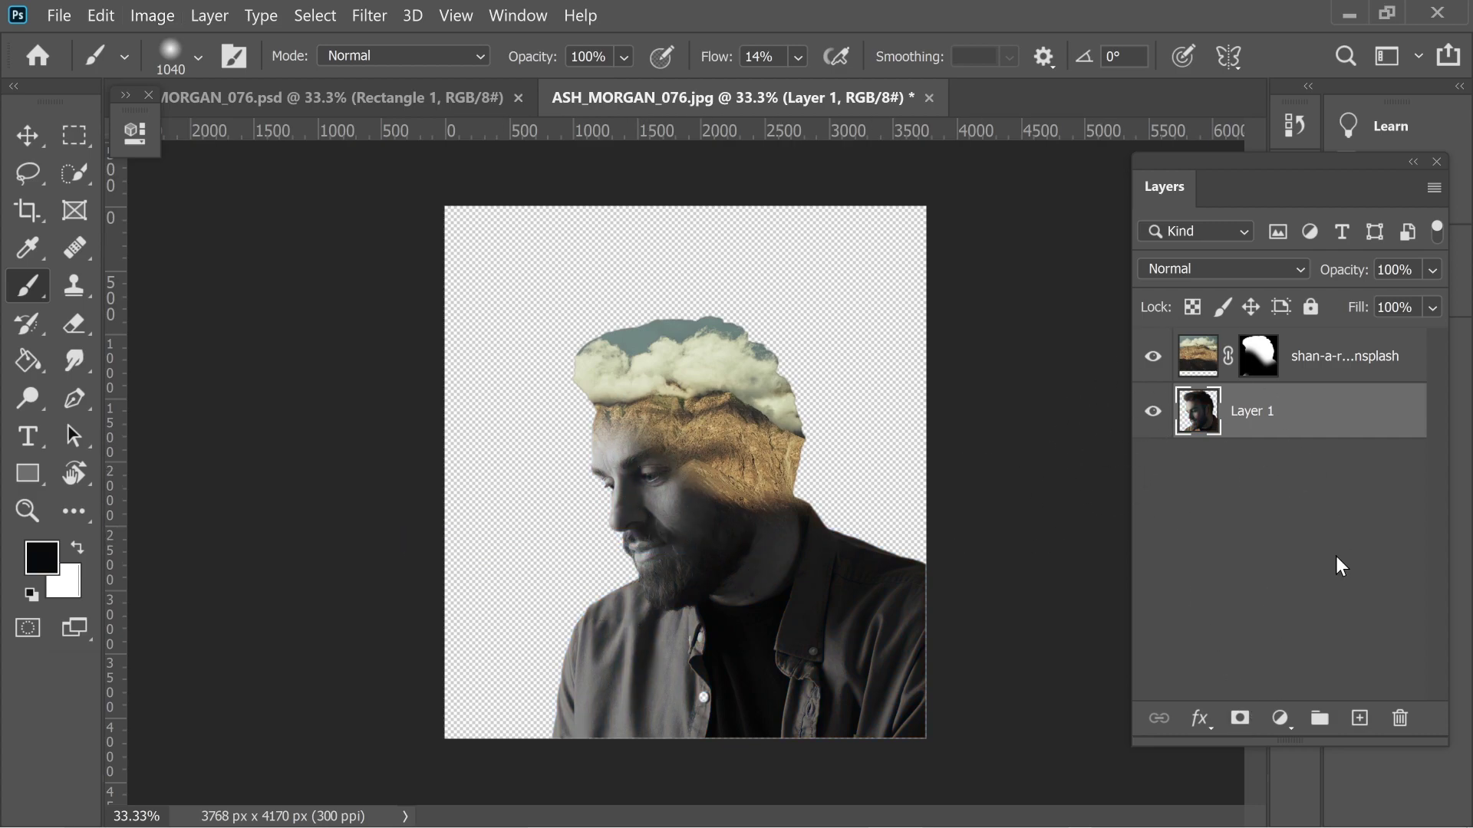
Add a white (ffffff) Solid Color fill layer and place it beneath the man's layer
left_click(1285, 359)
left_click(1359, 718)
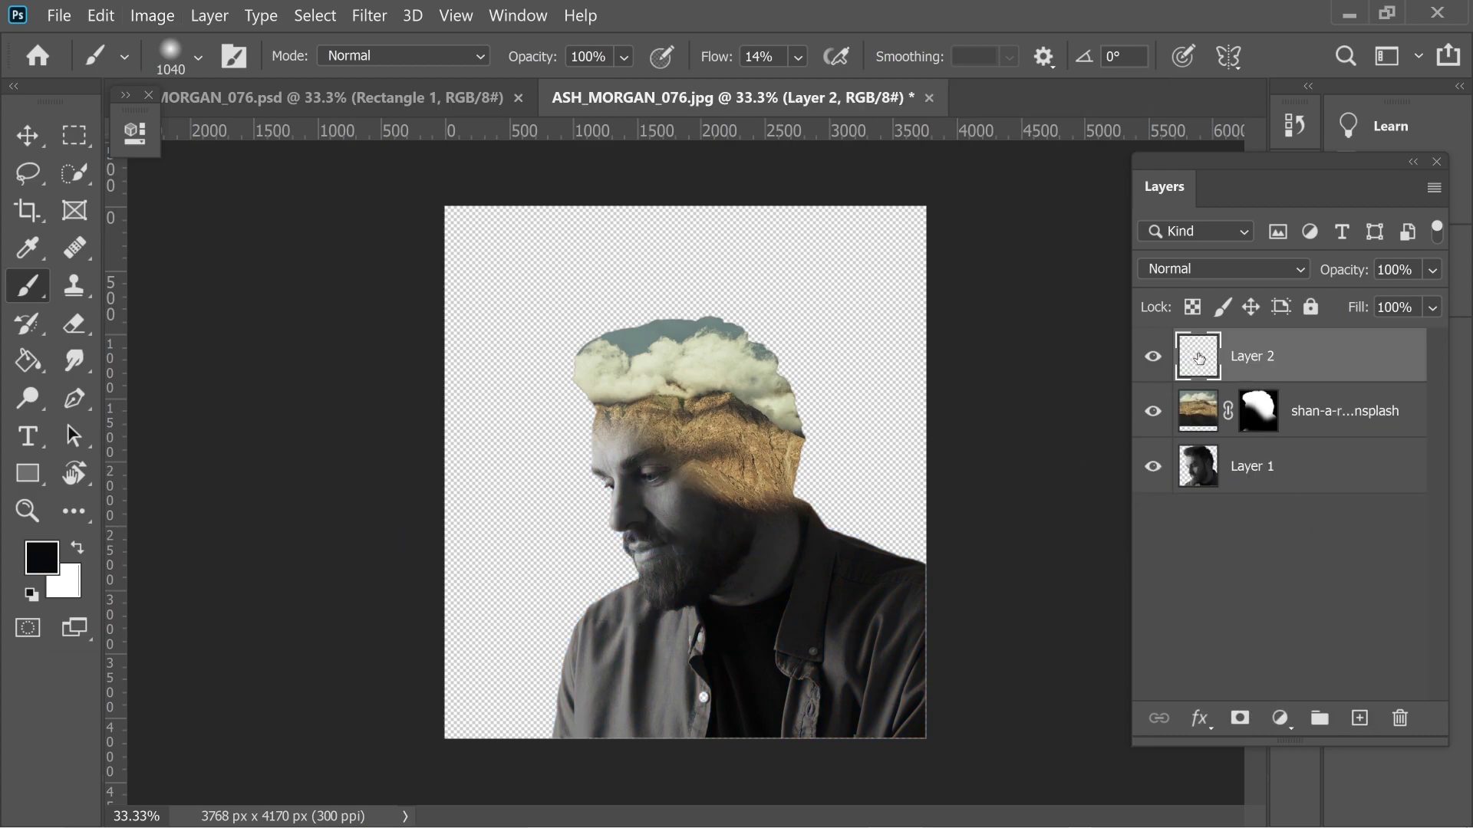
left_click(1280, 718)
left_click(1265, 238)
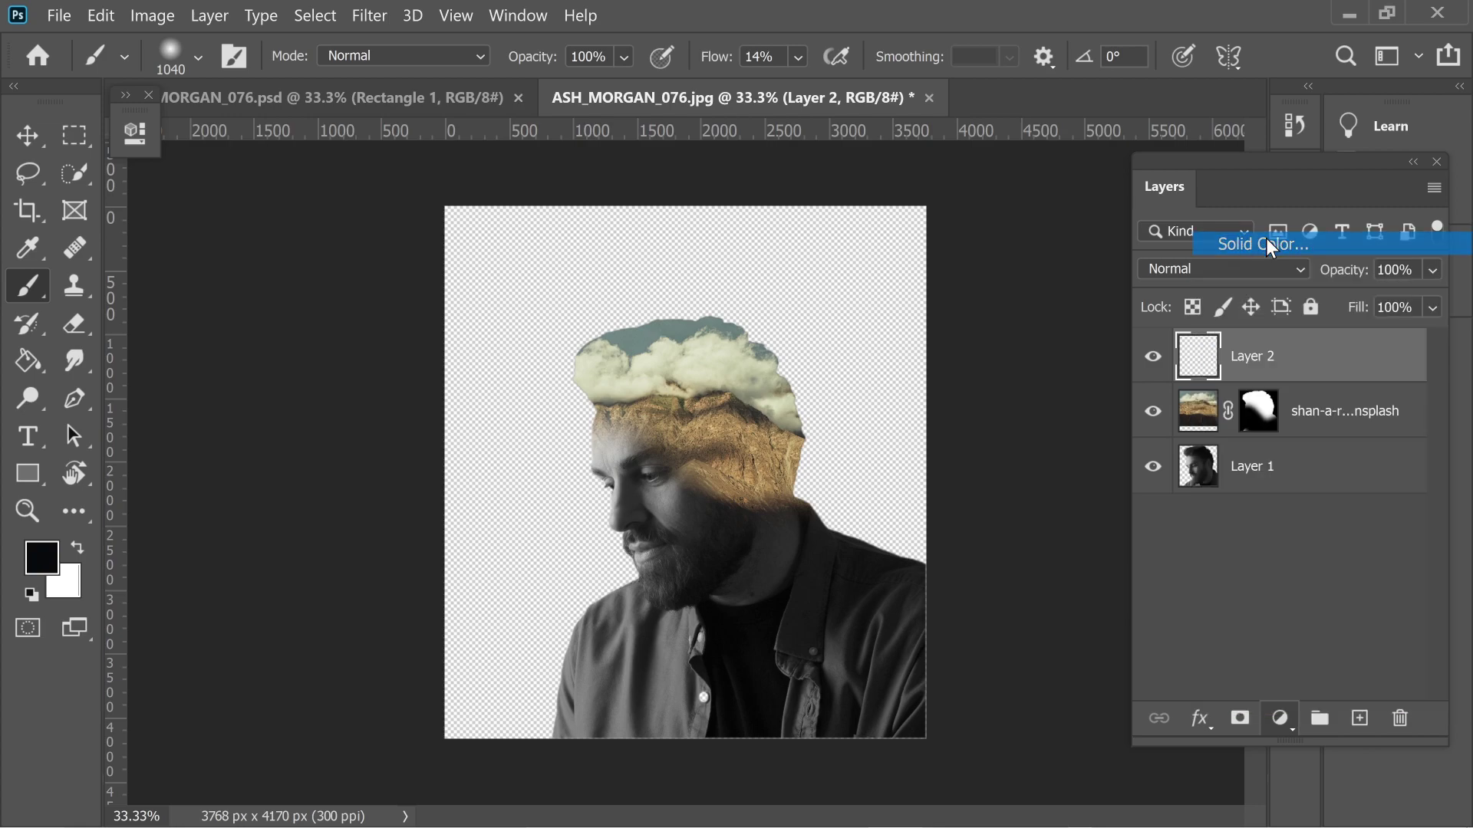
left_click_drag(985, 425, 759, 298)
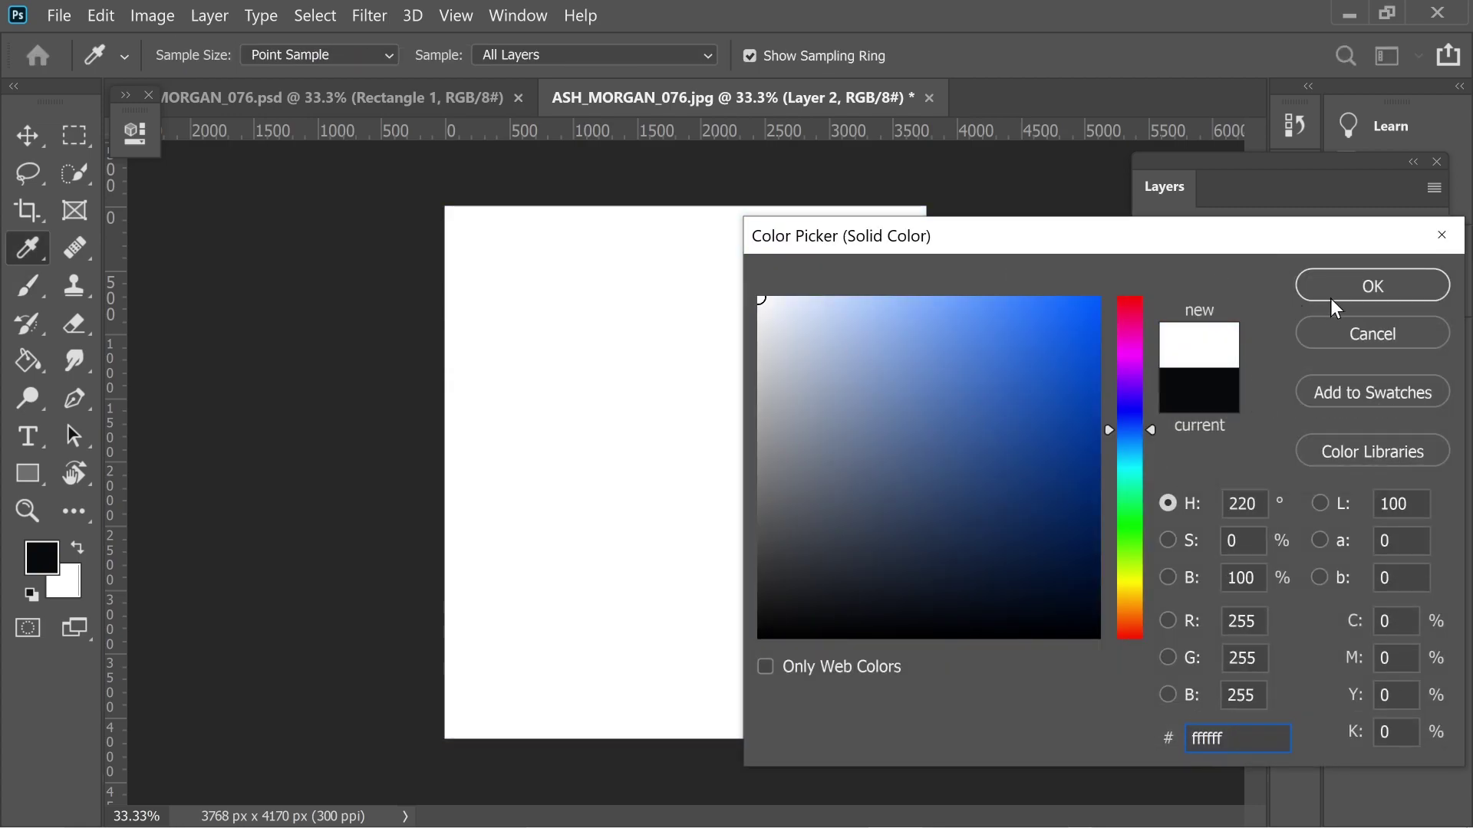
left_click(1350, 288)
left_click_drag(1304, 353, 1300, 499)
Recolor the background fill layer with the muted beige b0ab8b sampled from the mountain image
double_click(1210, 474)
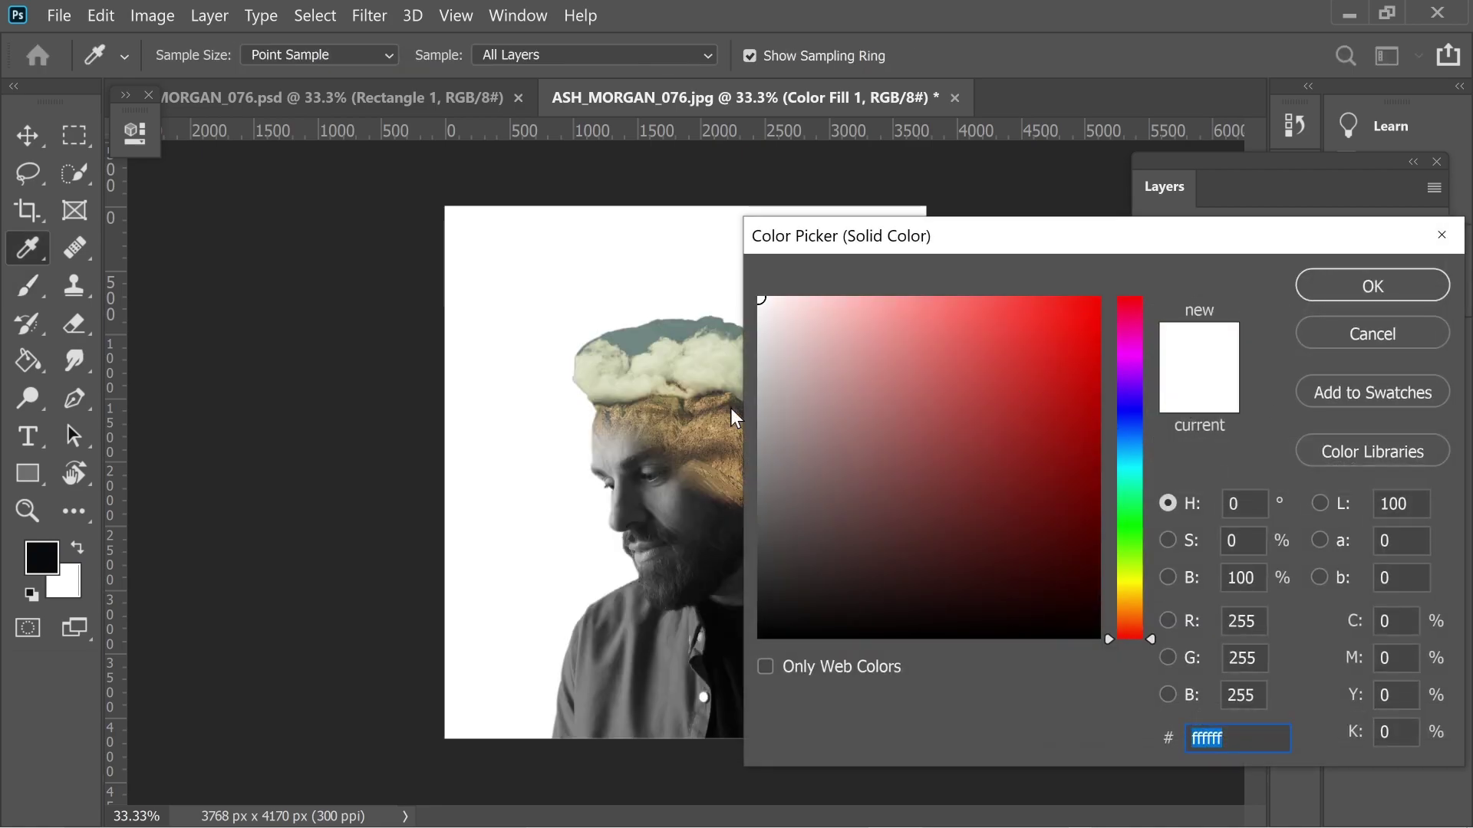
left_click_drag(625, 396, 628, 392)
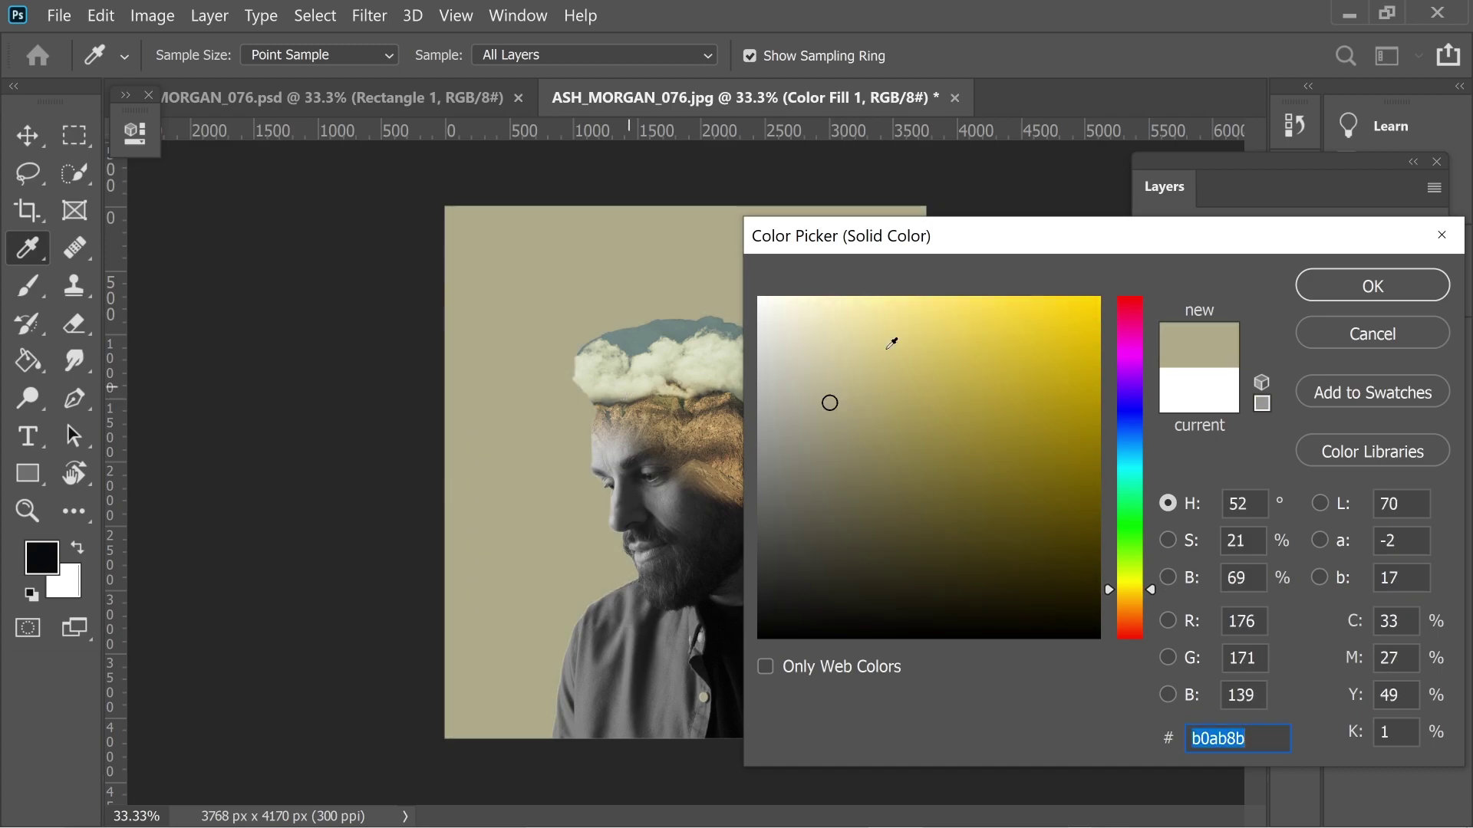
left_click(1398, 292)
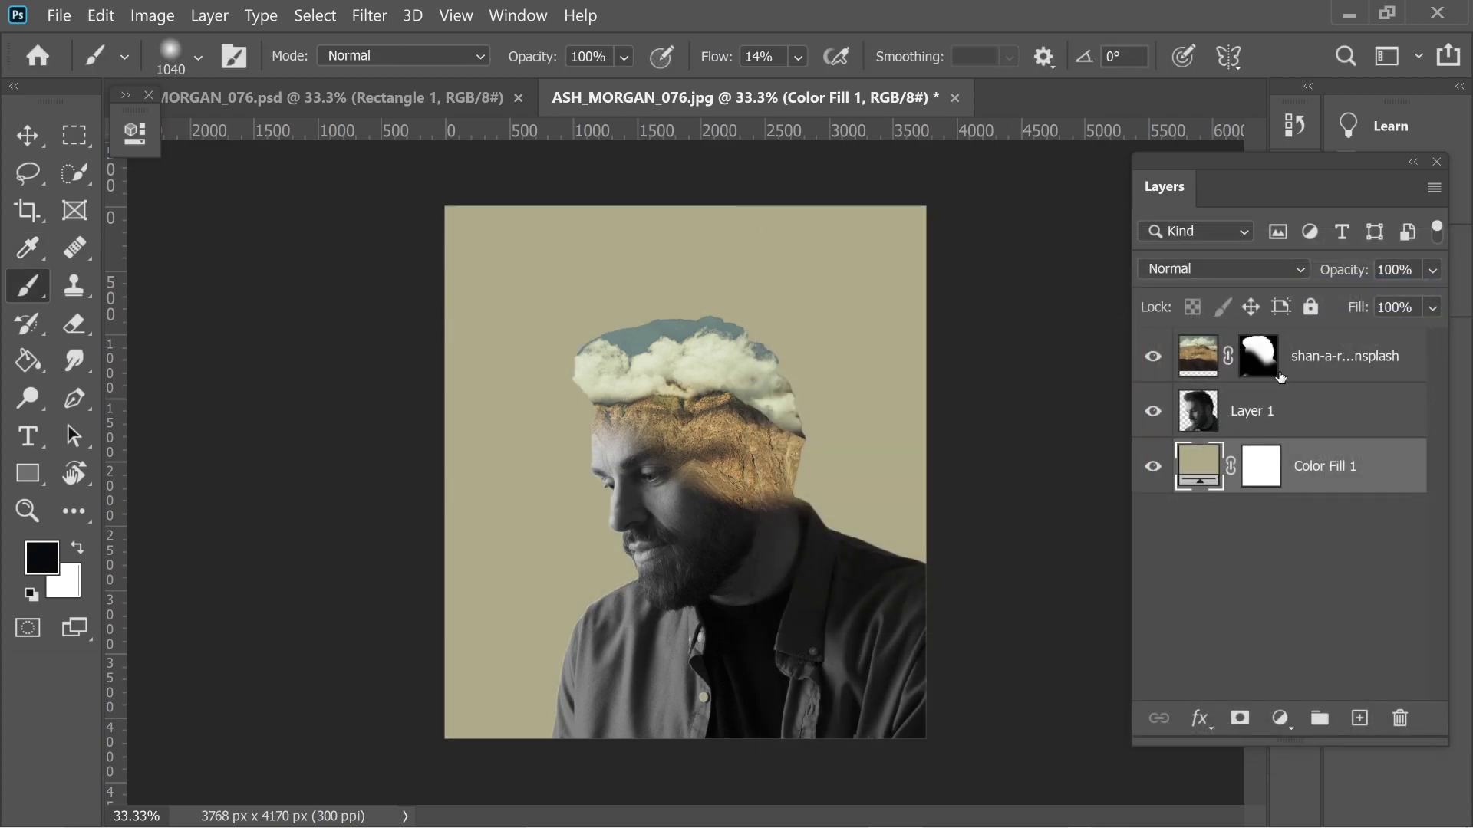
Duplicate the masked mountain layer and delete the layer mask from the copy
left_click(1301, 362)
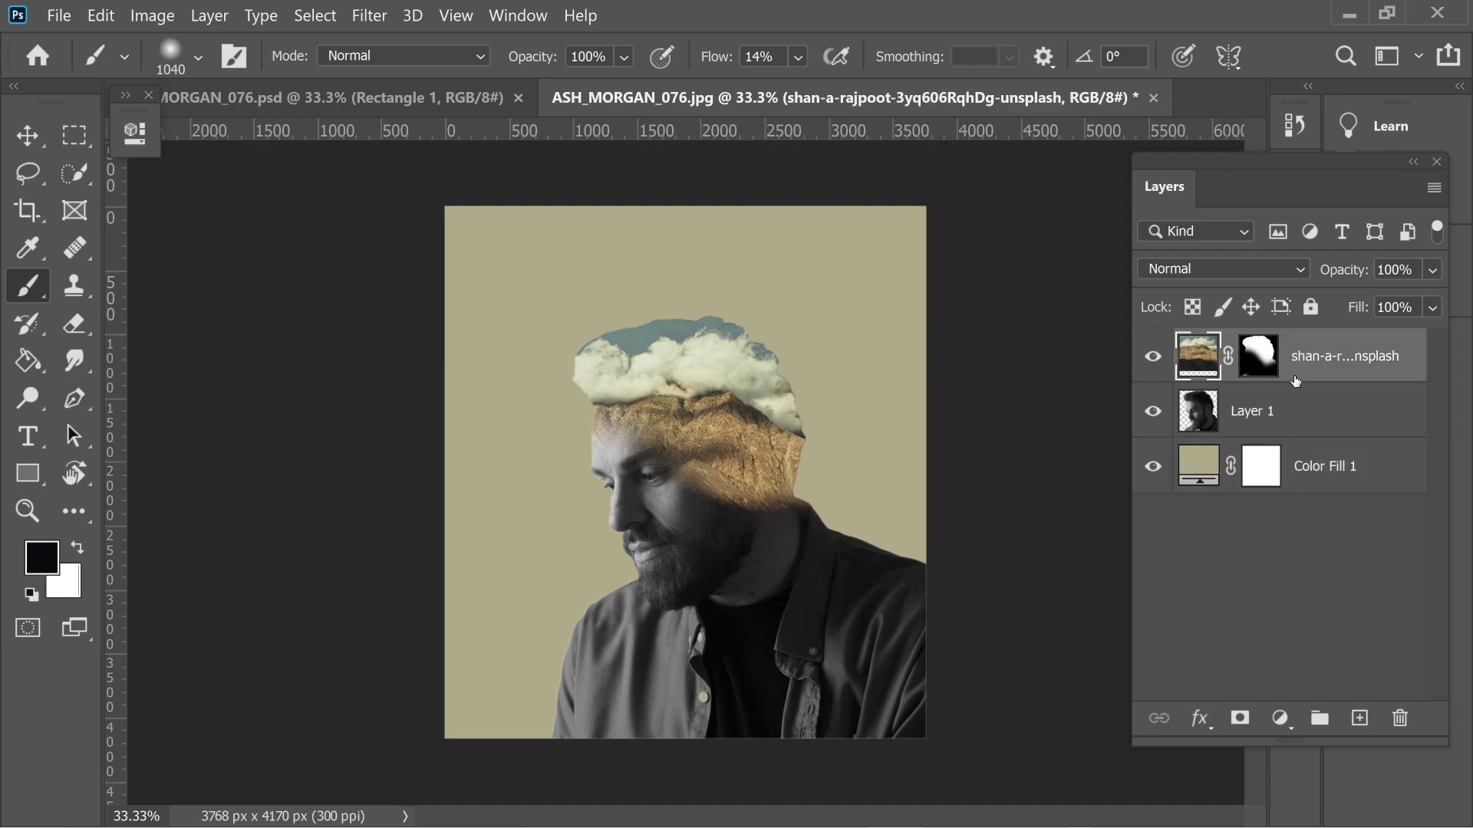
key("ctrl+j")
left_click_drag(1258, 352, 1400, 718)
left_click(1007, 395)
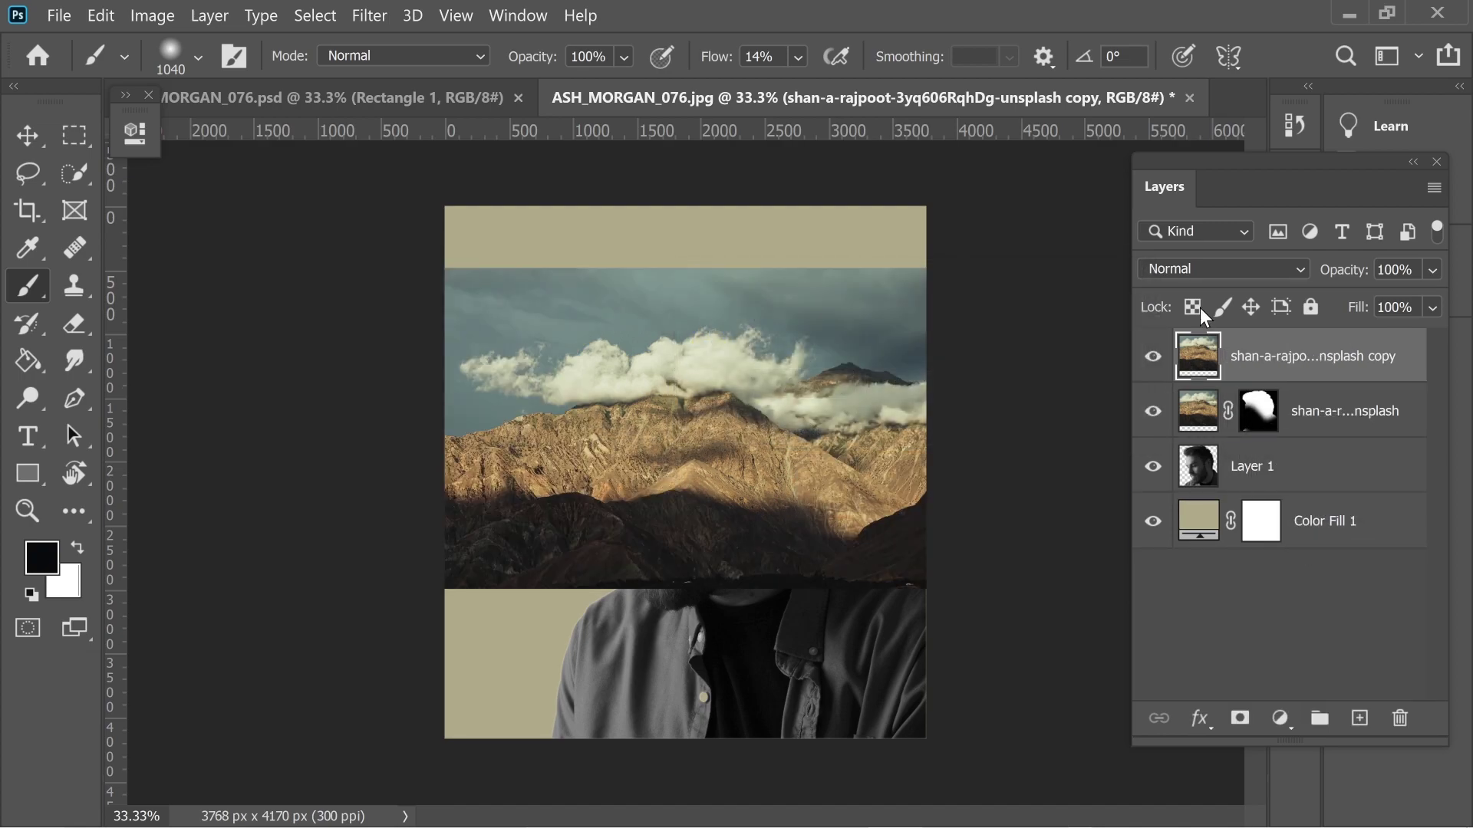
Set the mountain copy's blend mode to Lighten and switch to the Move tool
left_click(1269, 279)
left_click(1200, 359)
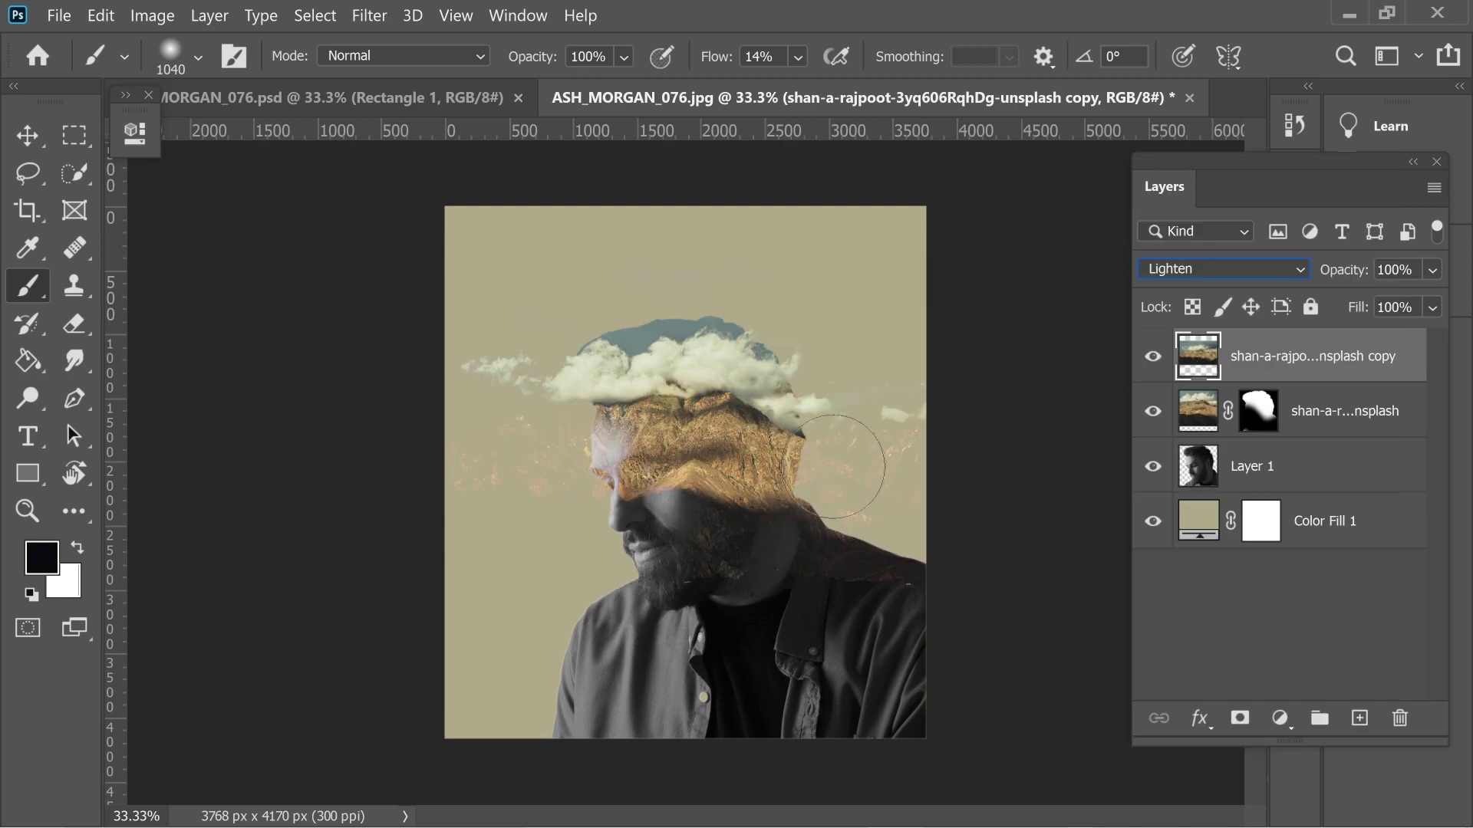
left_click(27, 136)
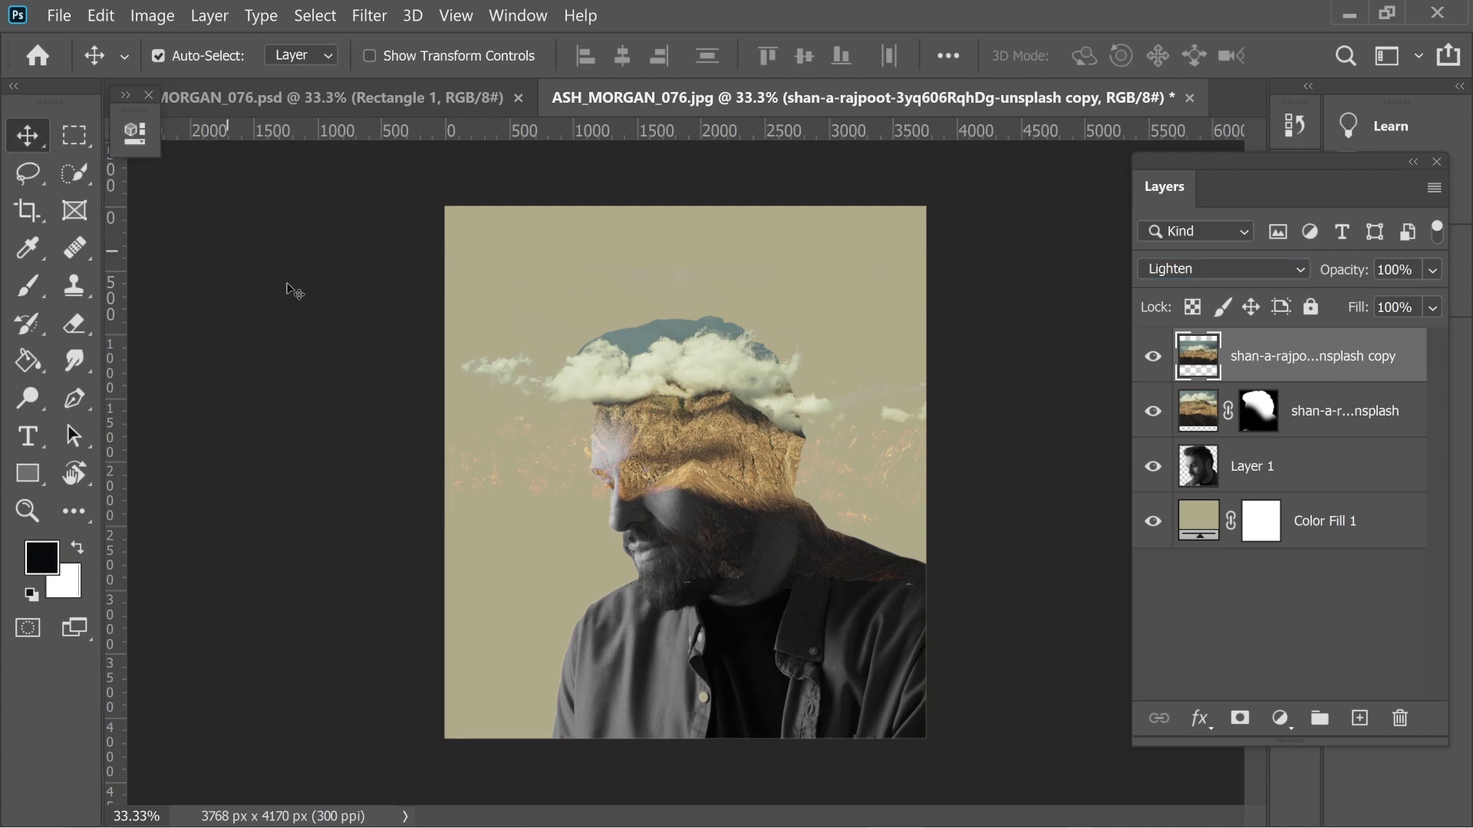
Add a black layer mask to the Lighten mountain copy to hide it completely
left_click(287, 284)
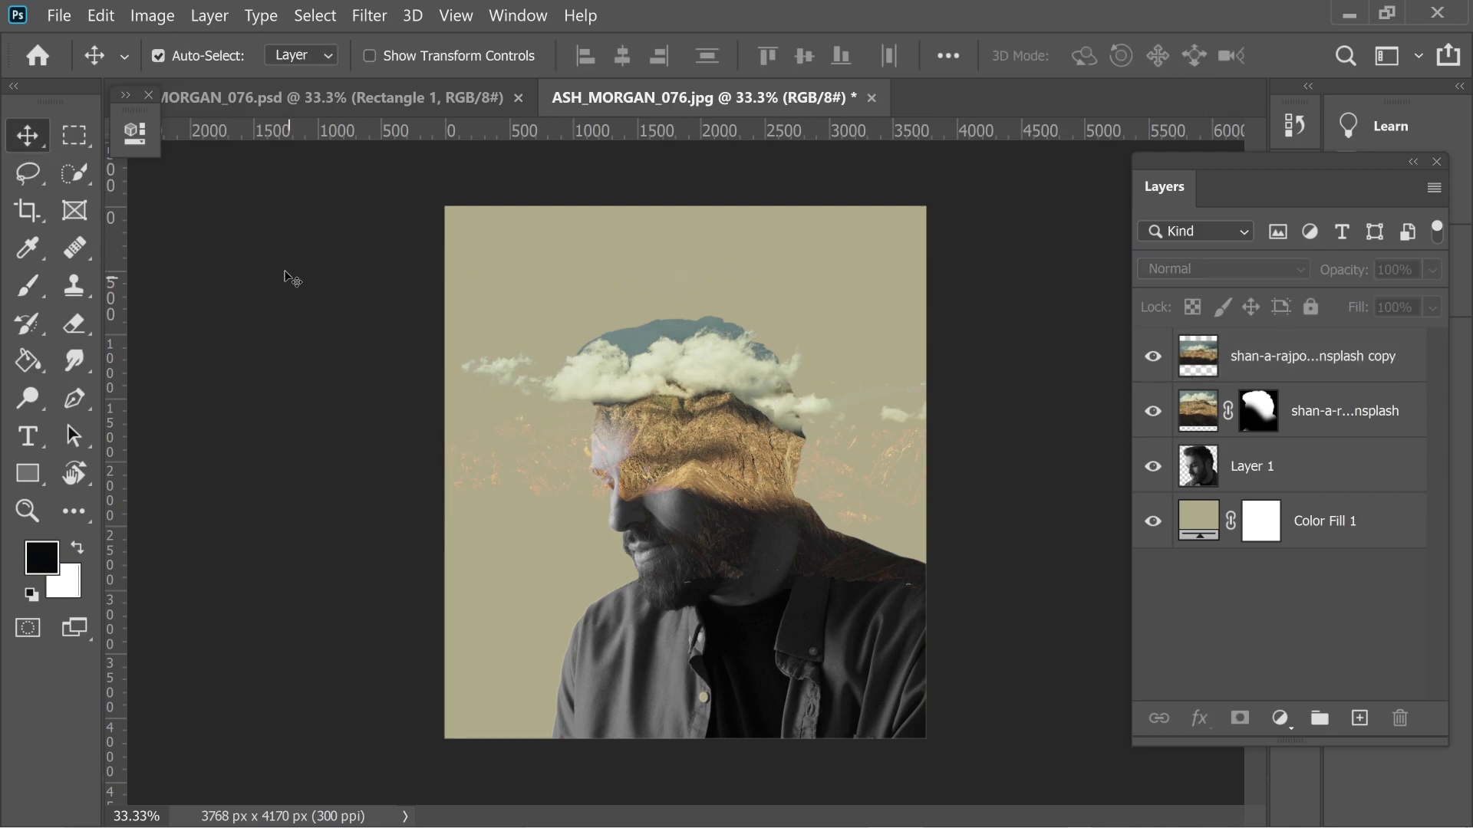
left_click(28, 286)
left_click(1245, 364)
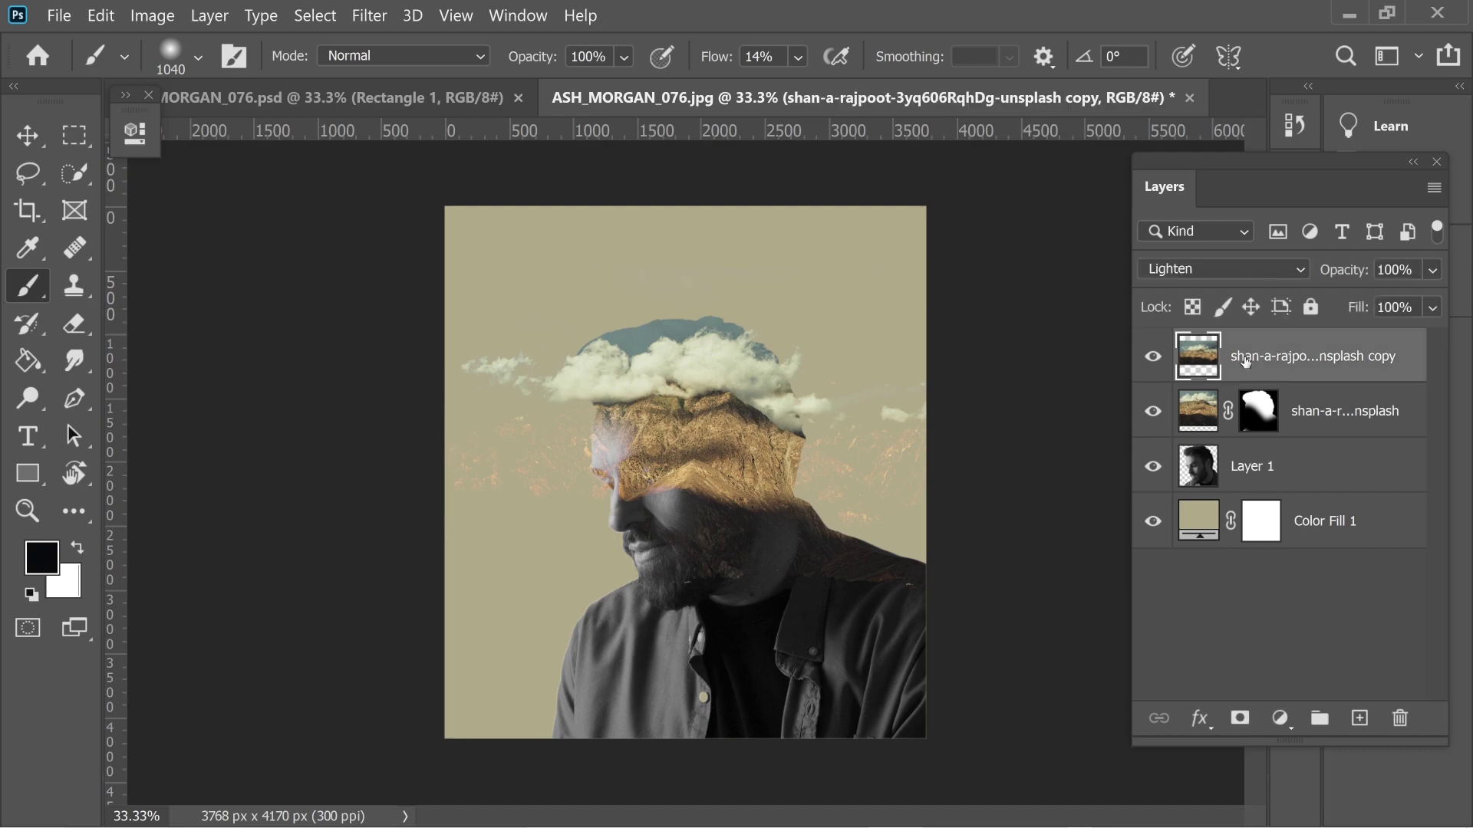
left_click(1241, 727, "alt")
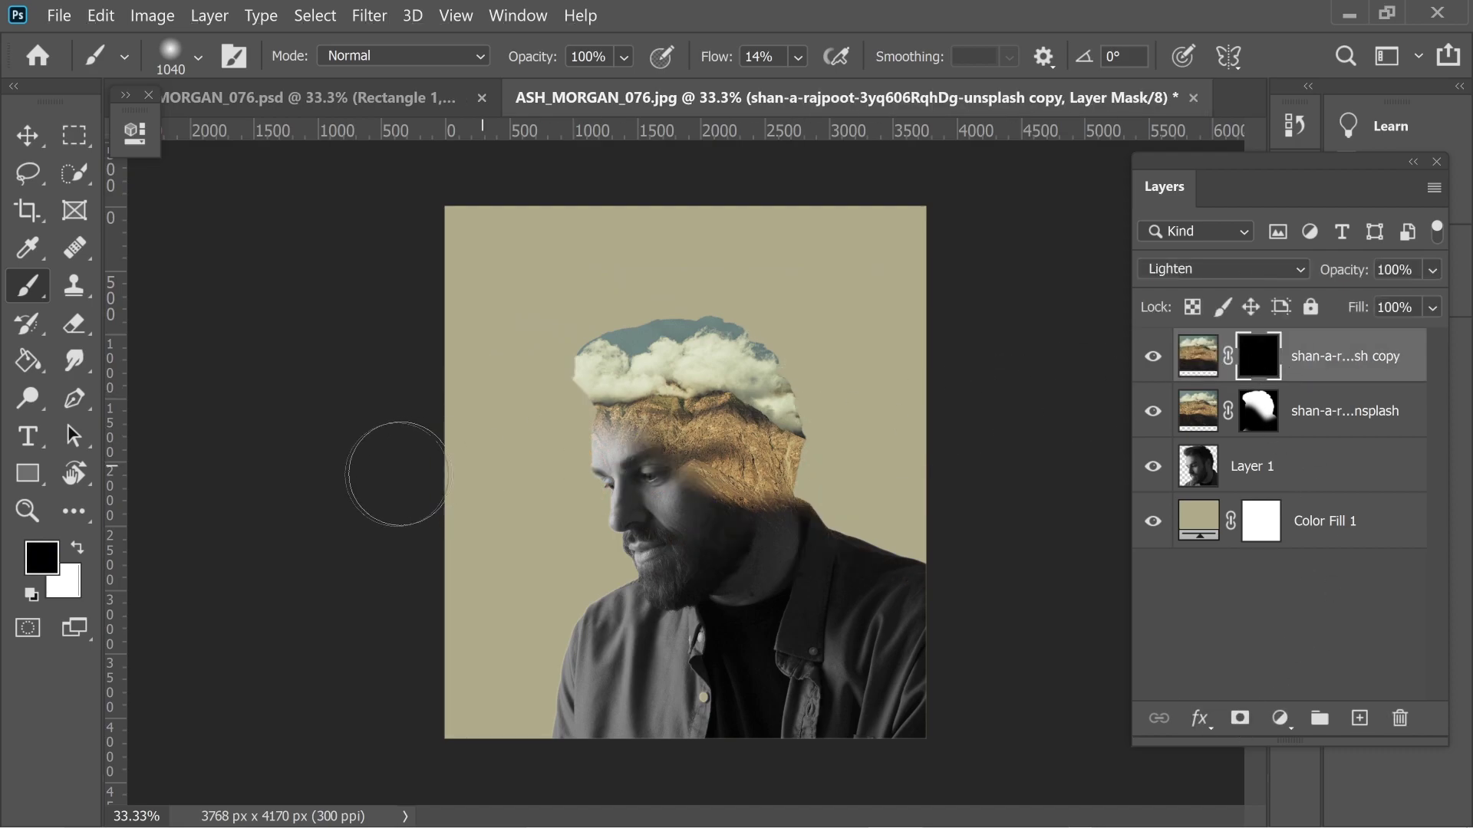
Paint white on the mountain copy's mask with a soft 460 px brush to reveal the clouds extending beyond both sides of the head
key("x")
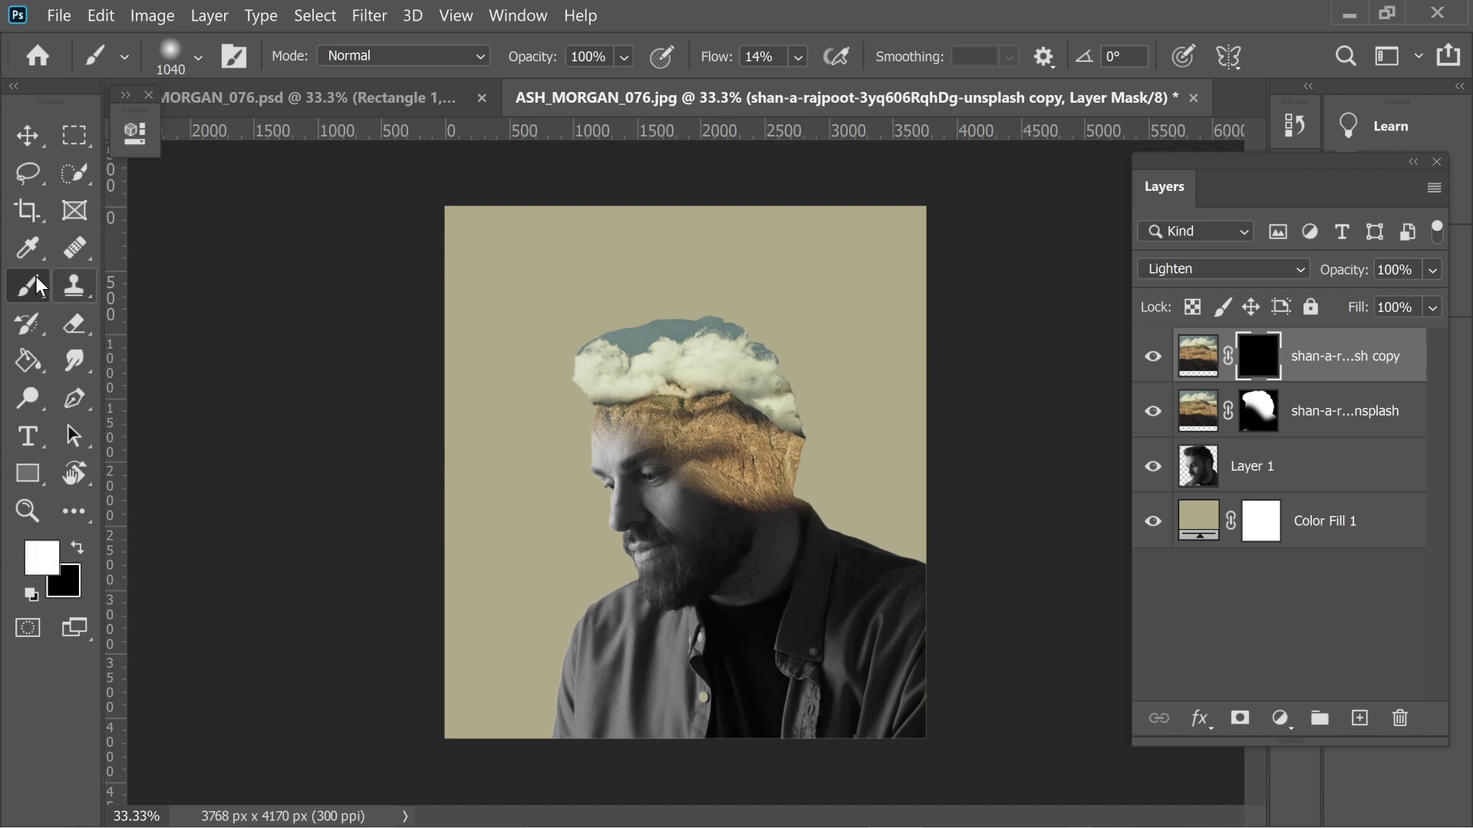
left_click(198, 56)
left_click_drag(287, 141, 298, 141)
mouse_move(611, 376)
left_mouse_down()
mouse_move(562, 372)
mouse_move(601, 374)
mouse_move(542, 383)
left_mouse_up()
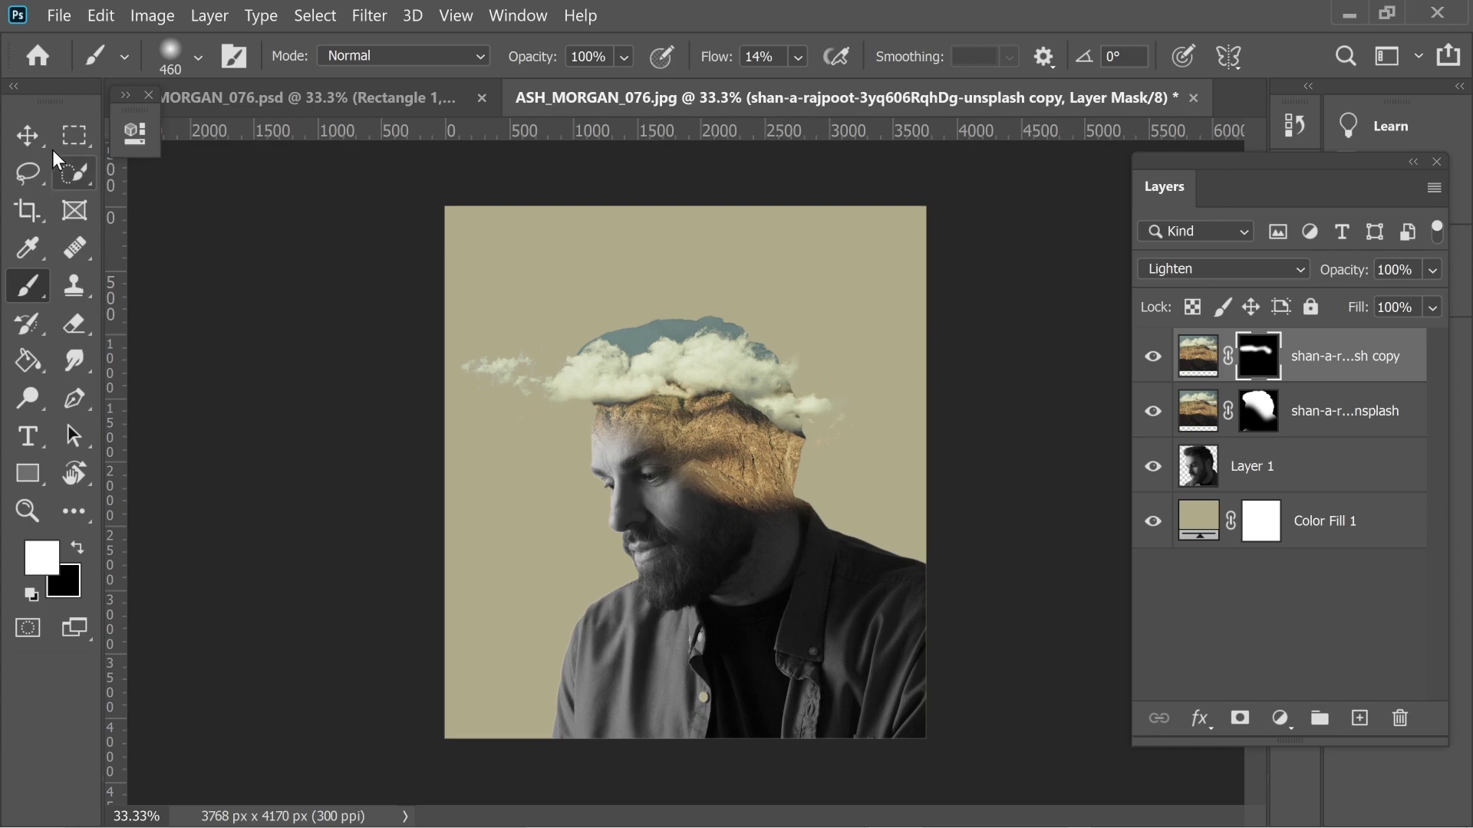
Place the sunset photo with flying birds from the Downloads folder as the topmost layer at its fitted size
left_click(29, 137)
key("alt+Tab")
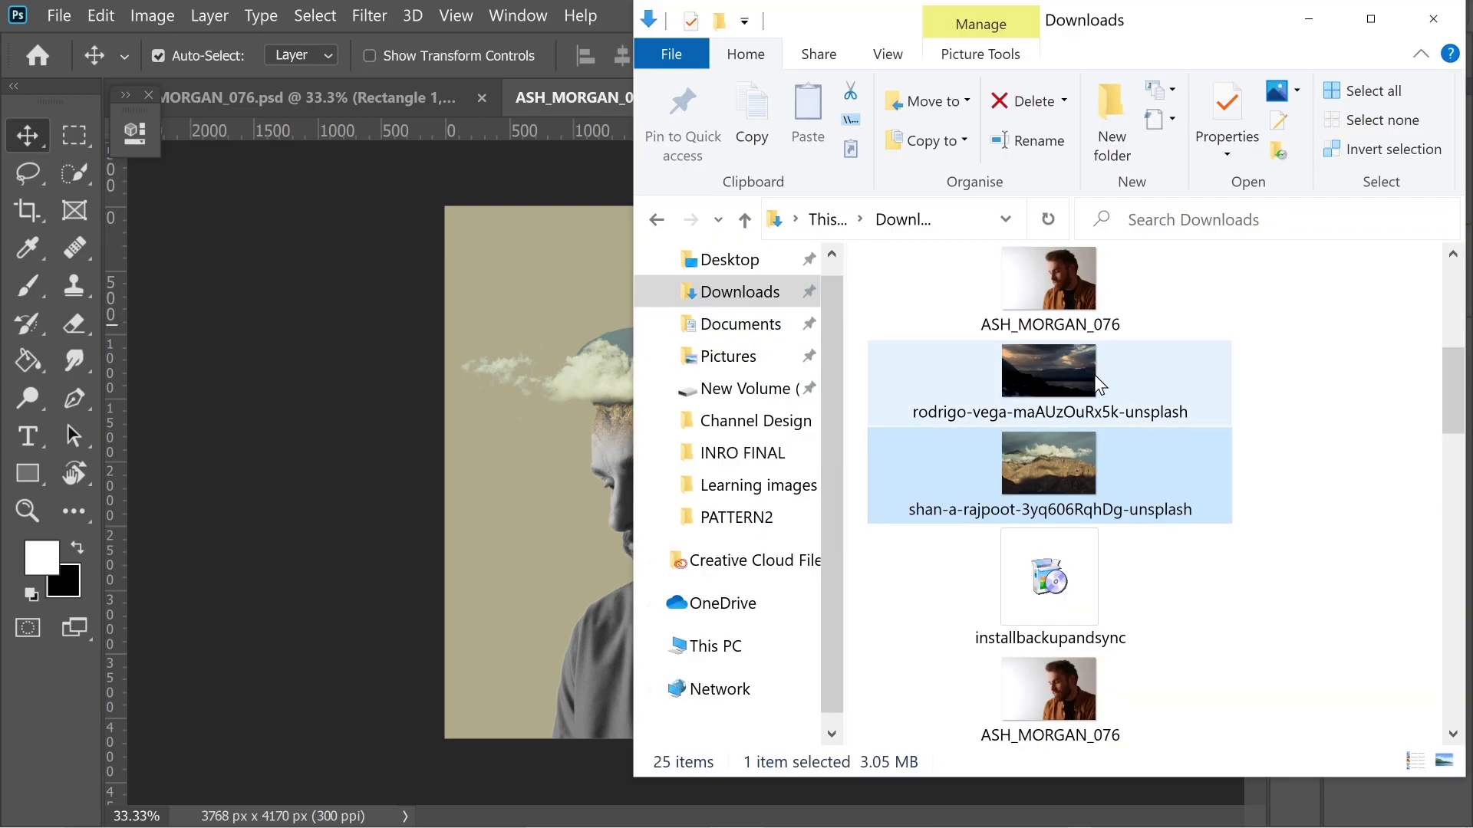
scroll(1094, 374, "up", 5)
left_click_drag(1028, 600, 537, 460)
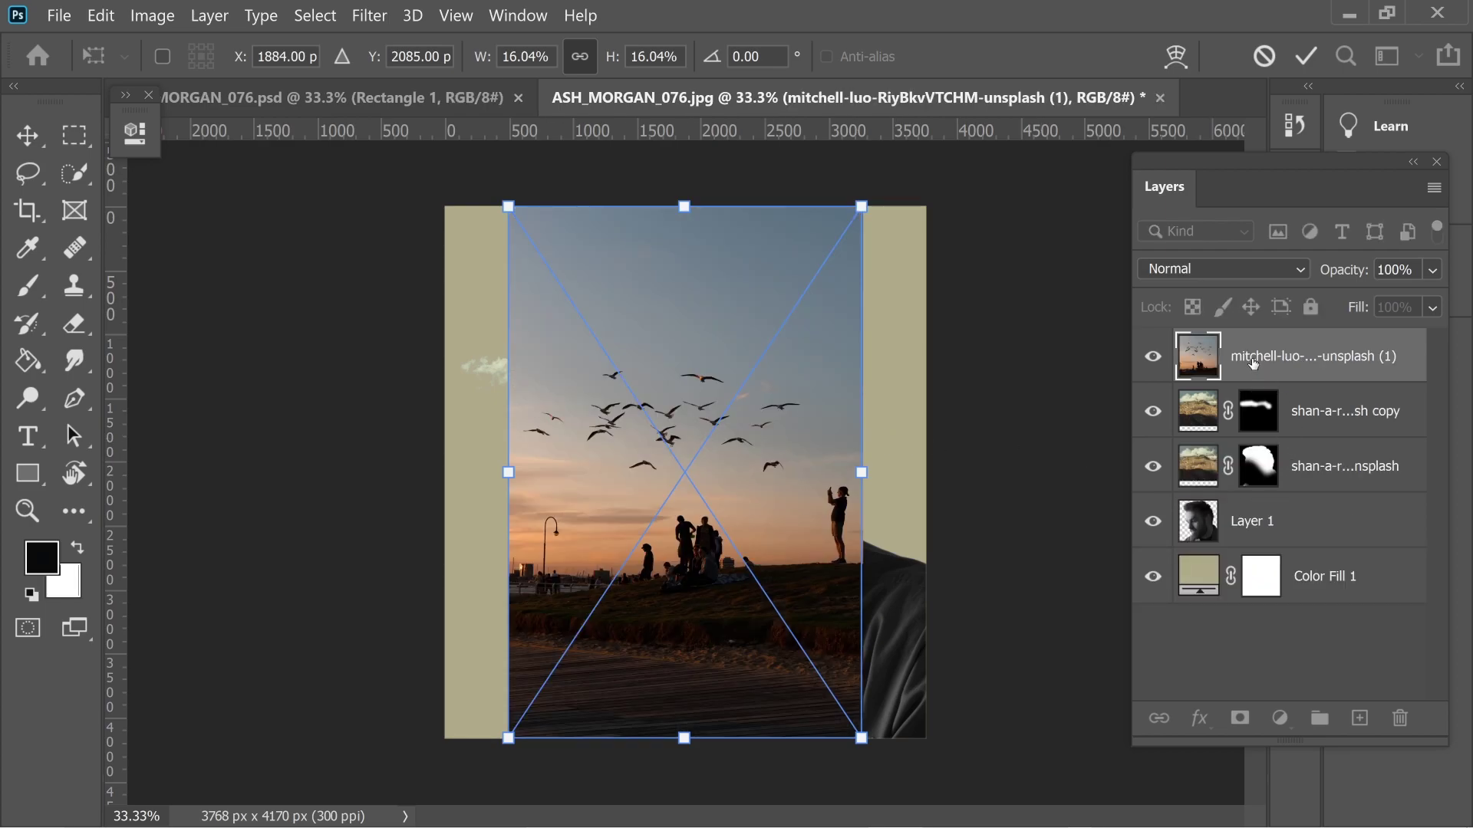
key("Return")
Rasterize the birds photo layer and desaturate it to black and white
right_click(1232, 364)
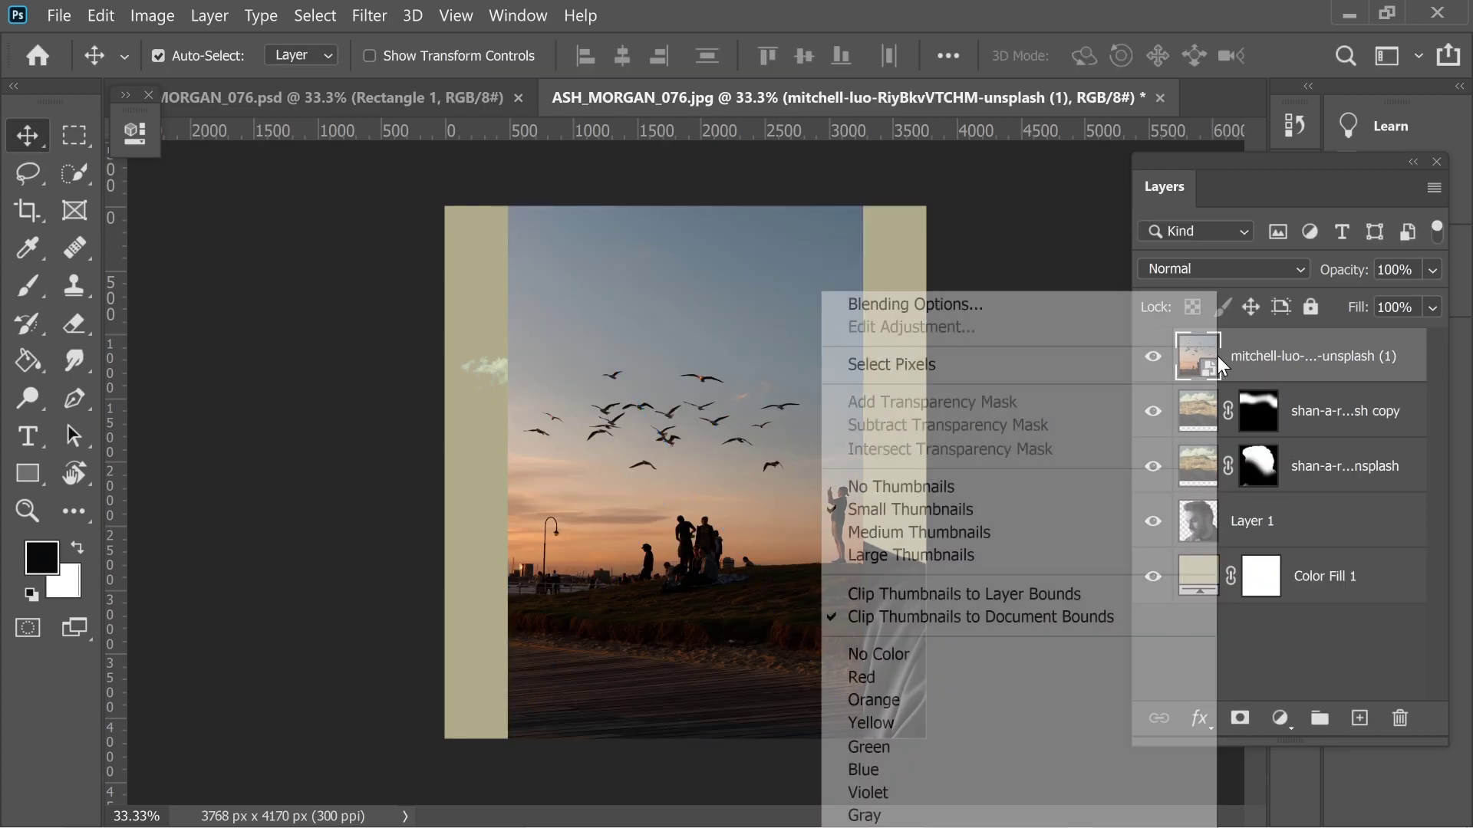
right_click(1274, 360)
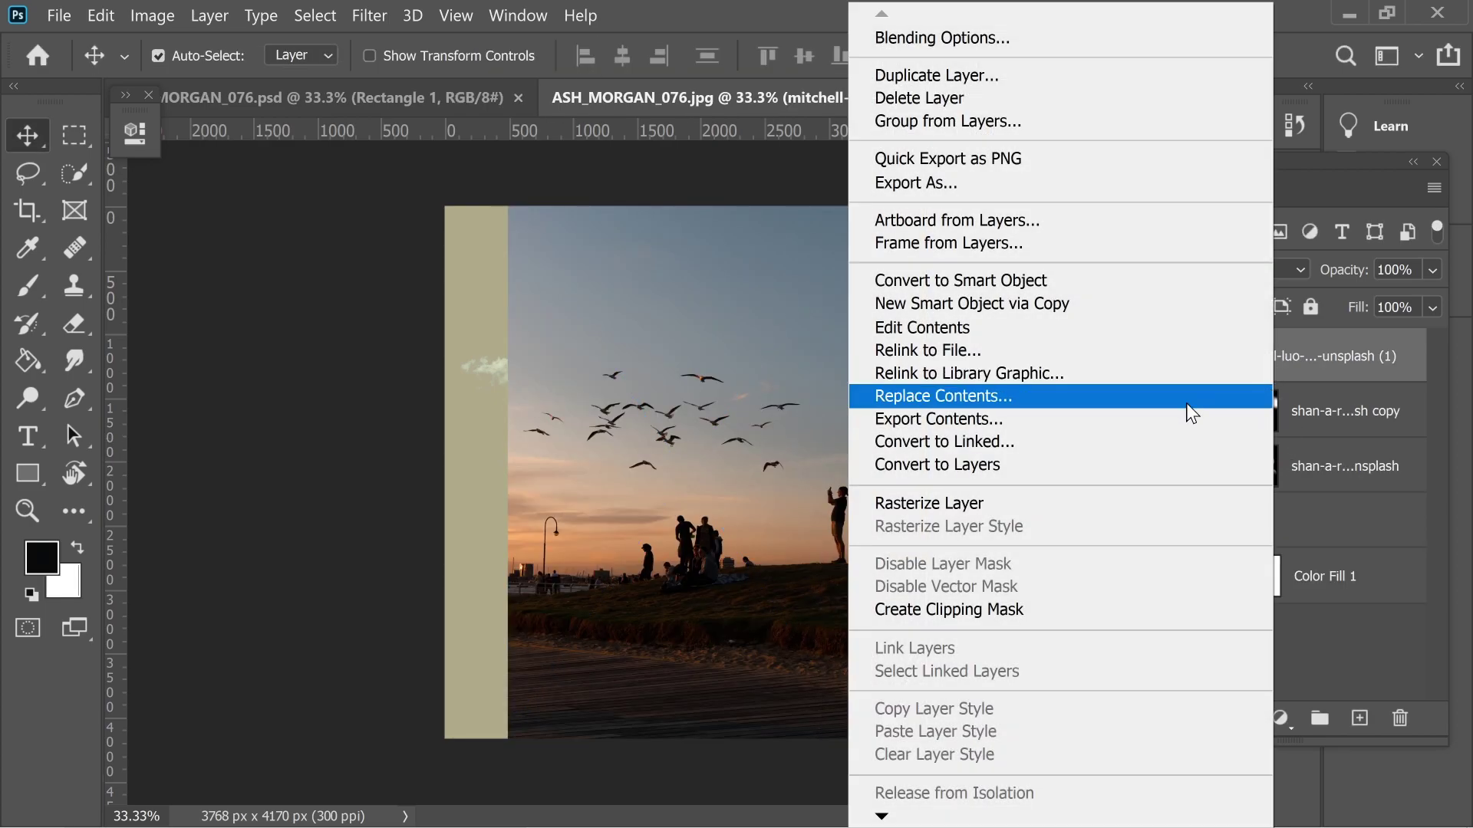
left_click(976, 508)
left_click(152, 15)
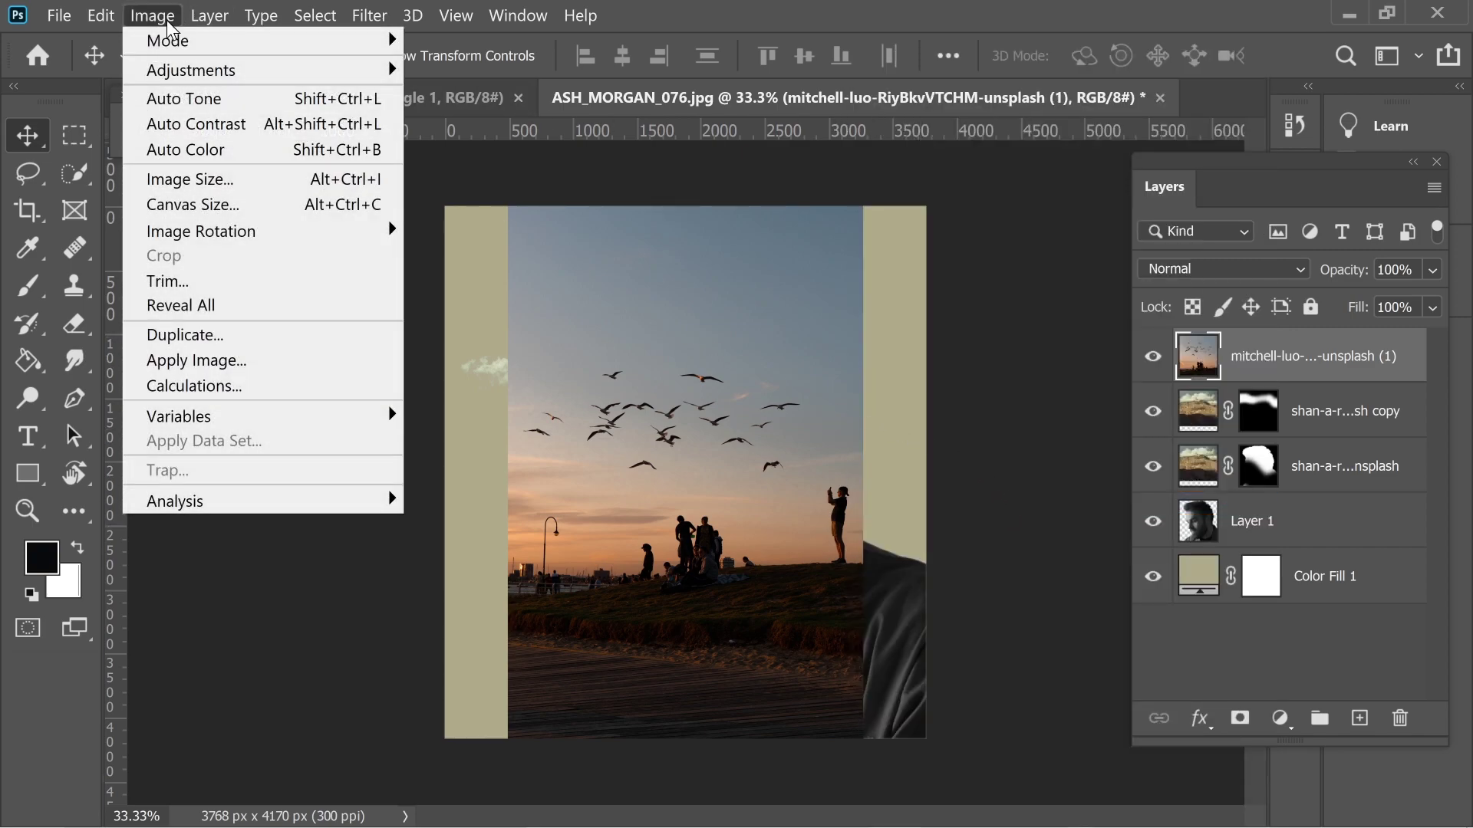
mouse_move(192, 70)
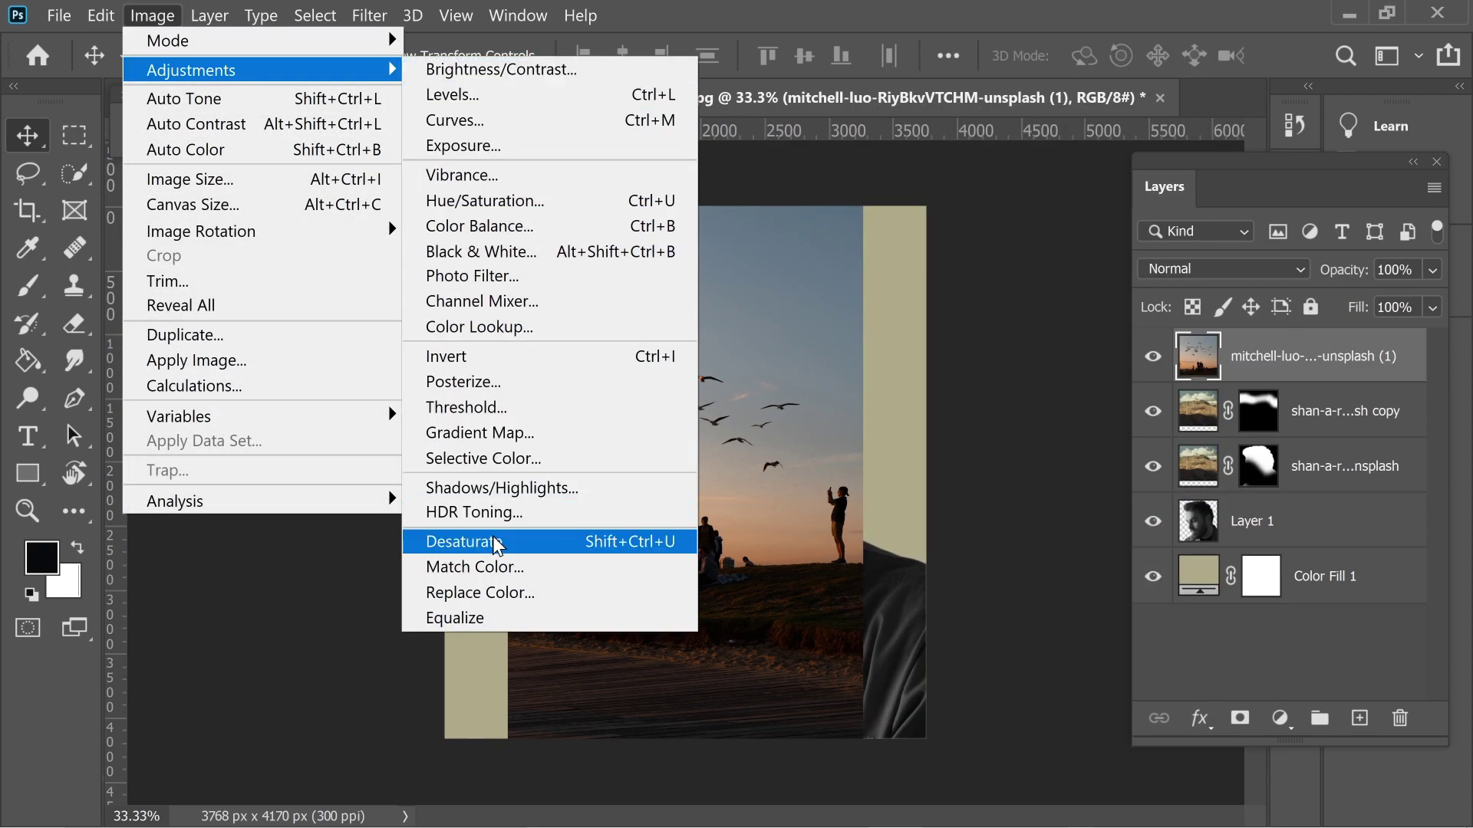
left_click(522, 542)
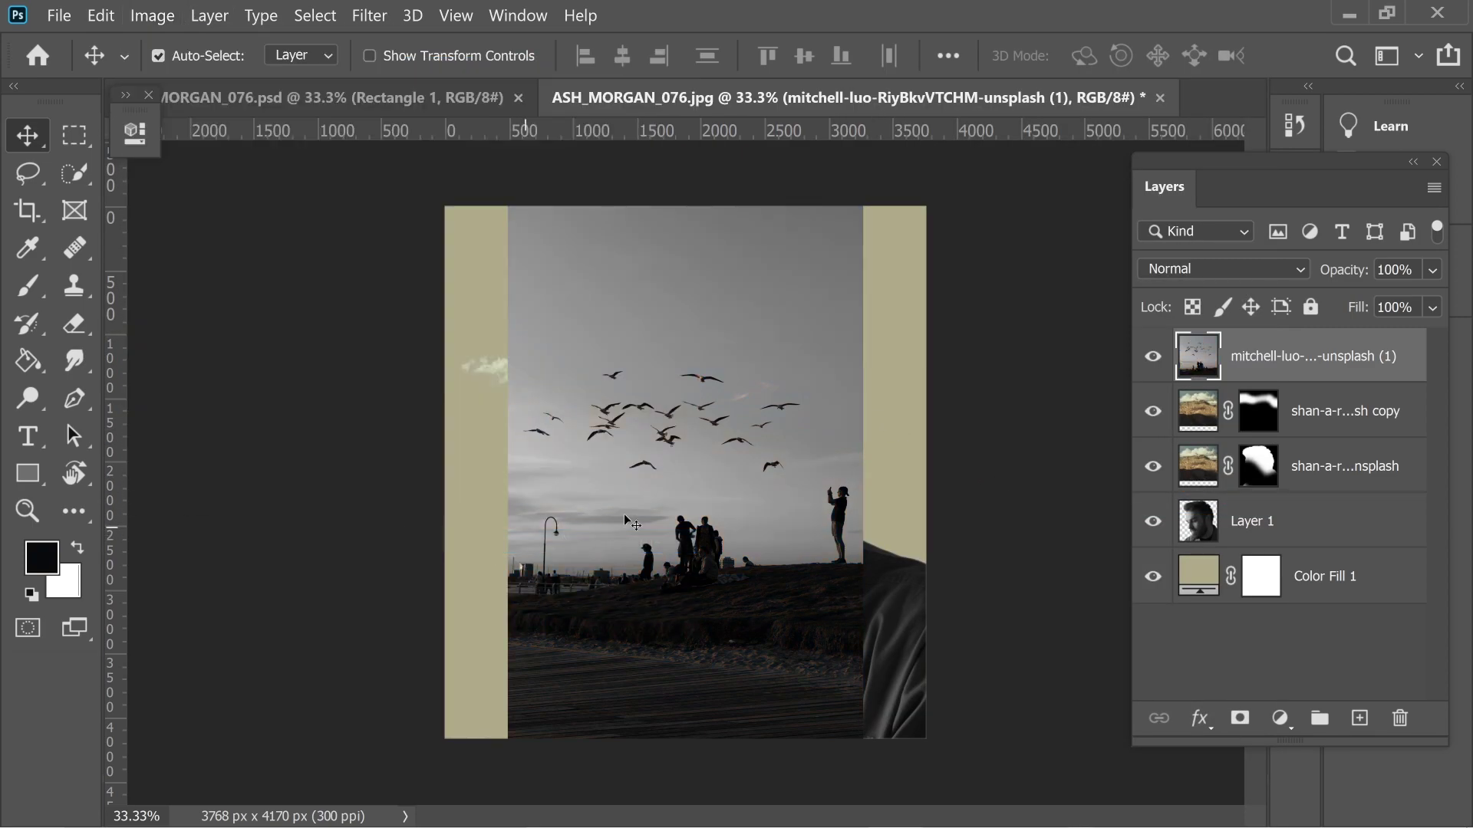
Set the birds layer's blend mode to Overlay and move it up so the flock sits above the man's head
left_click(1227, 269)
left_click(1177, 478)
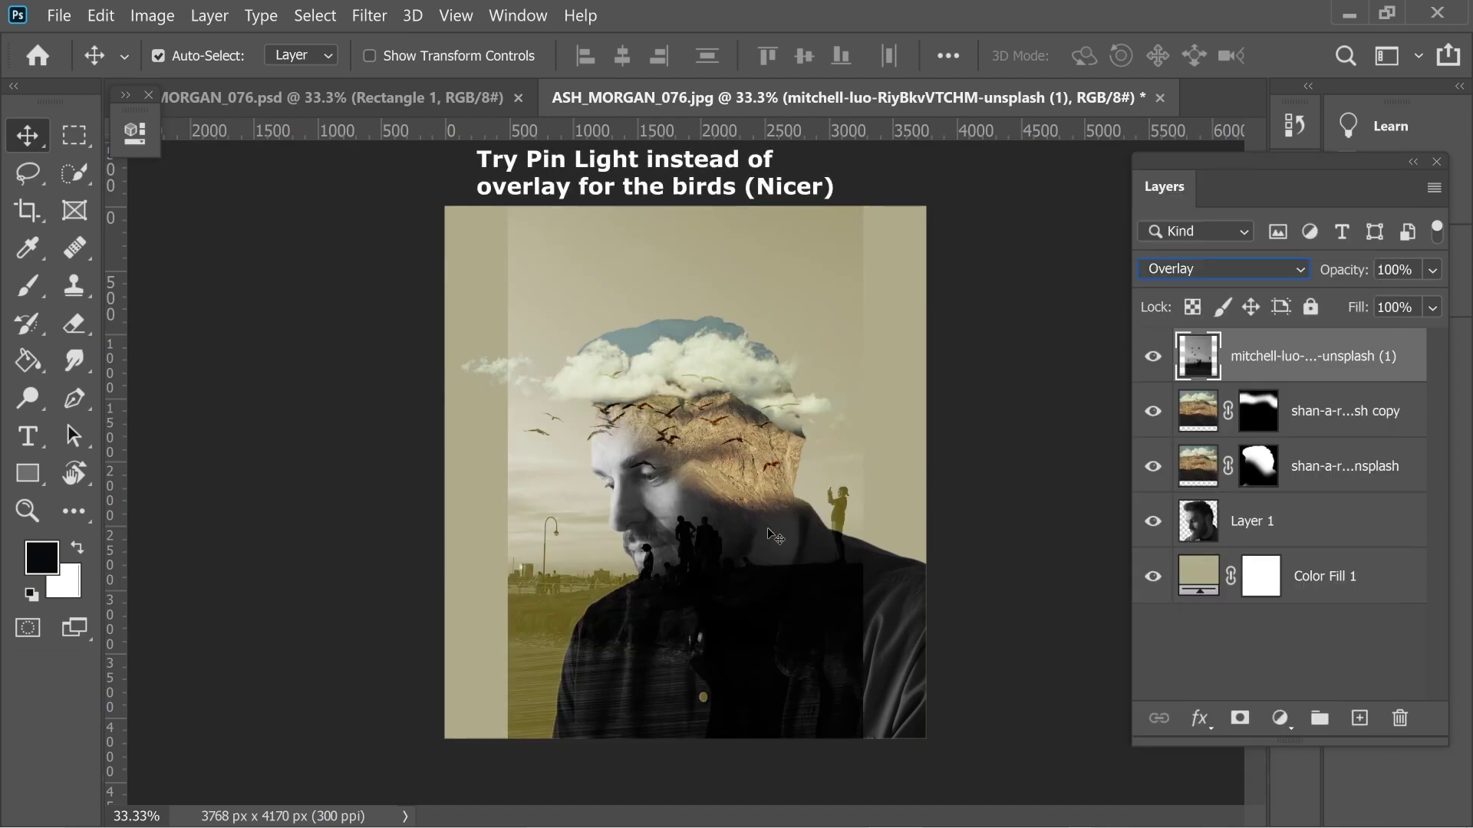
left_click_drag(768, 527, 762, 405)
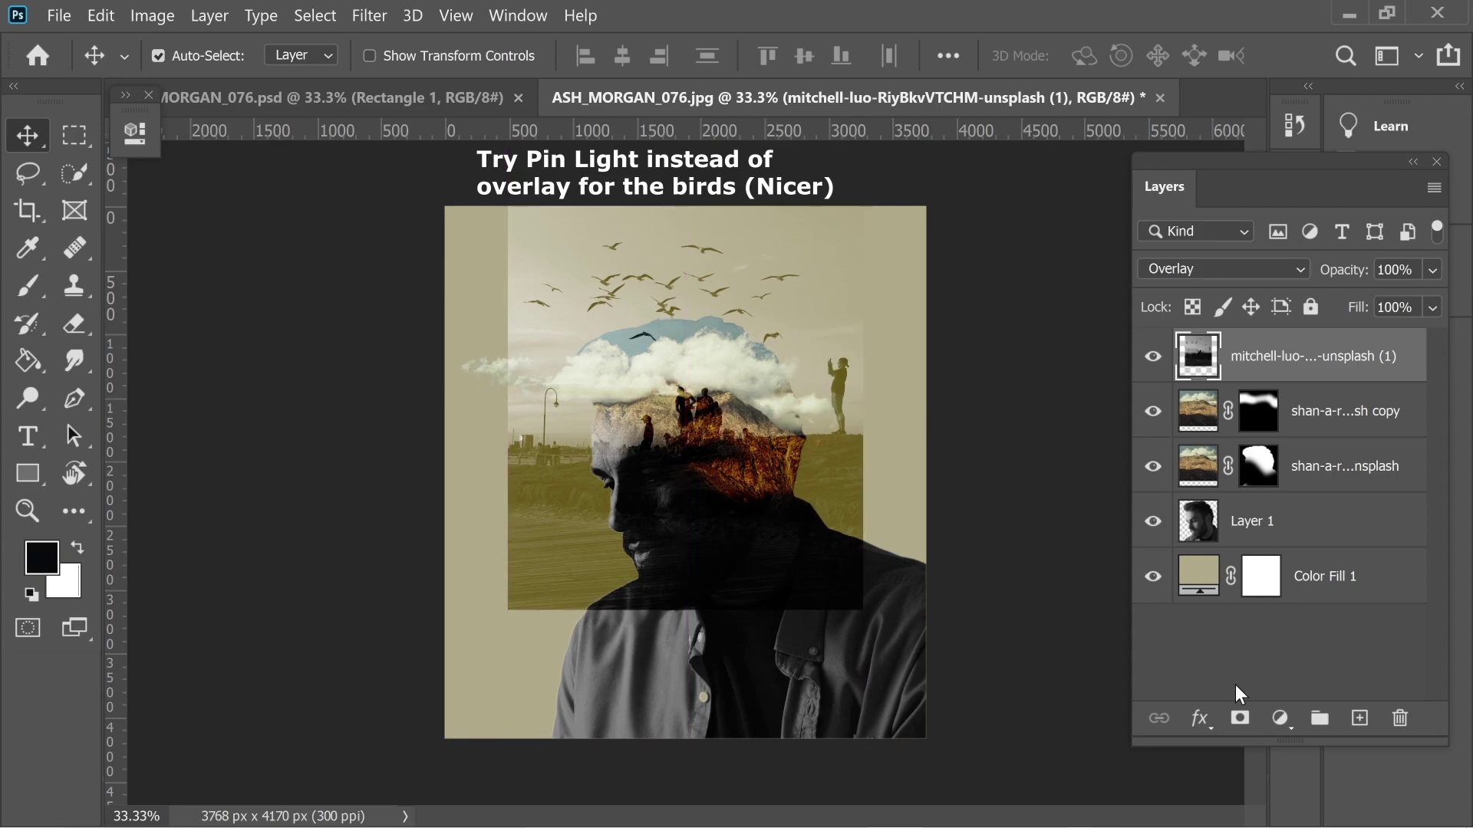
Hide the birds layer with a black mask and paint white with a soft 1040 px brush to reveal only the flock above the head
left_click(1241, 718, "alt")
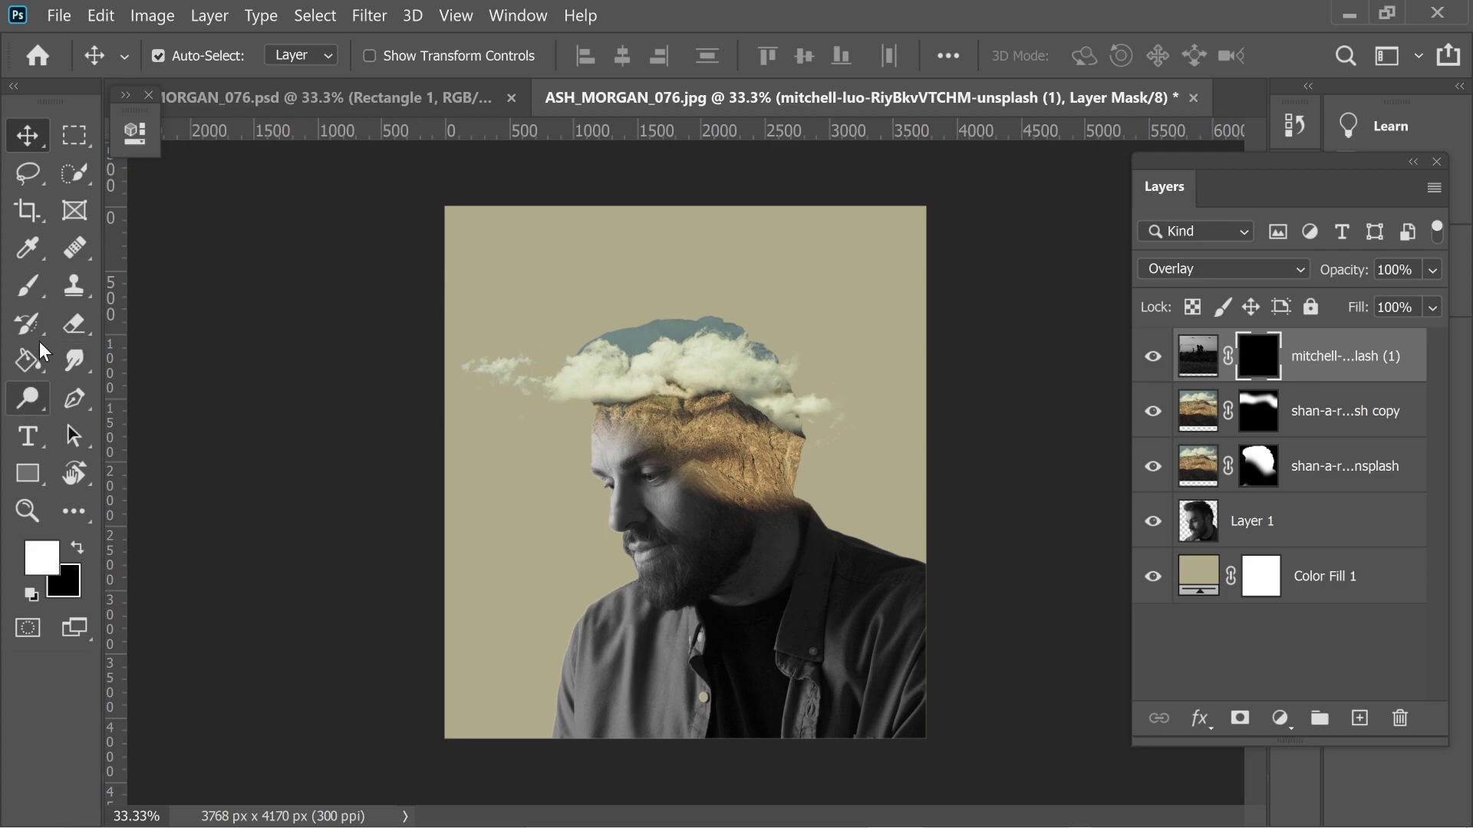
left_click(44, 278)
left_click(198, 57)
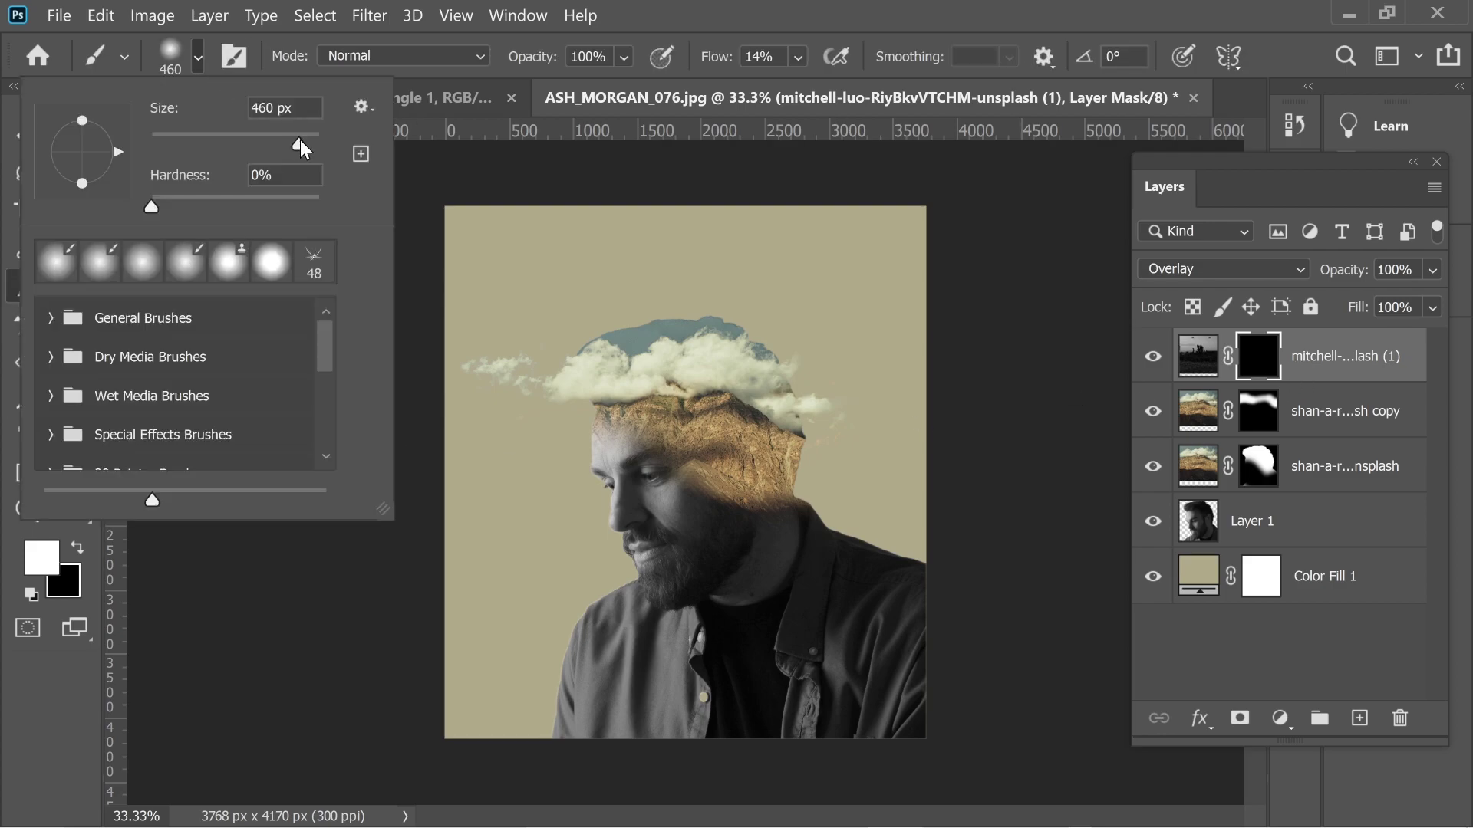
left_click_drag(301, 140, 306, 139)
left_click(773, 299)
mouse_move(756, 278)
left_mouse_down()
mouse_move(780, 316)
mouse_move(623, 287)
mouse_move(634, 278)
left_mouse_up()
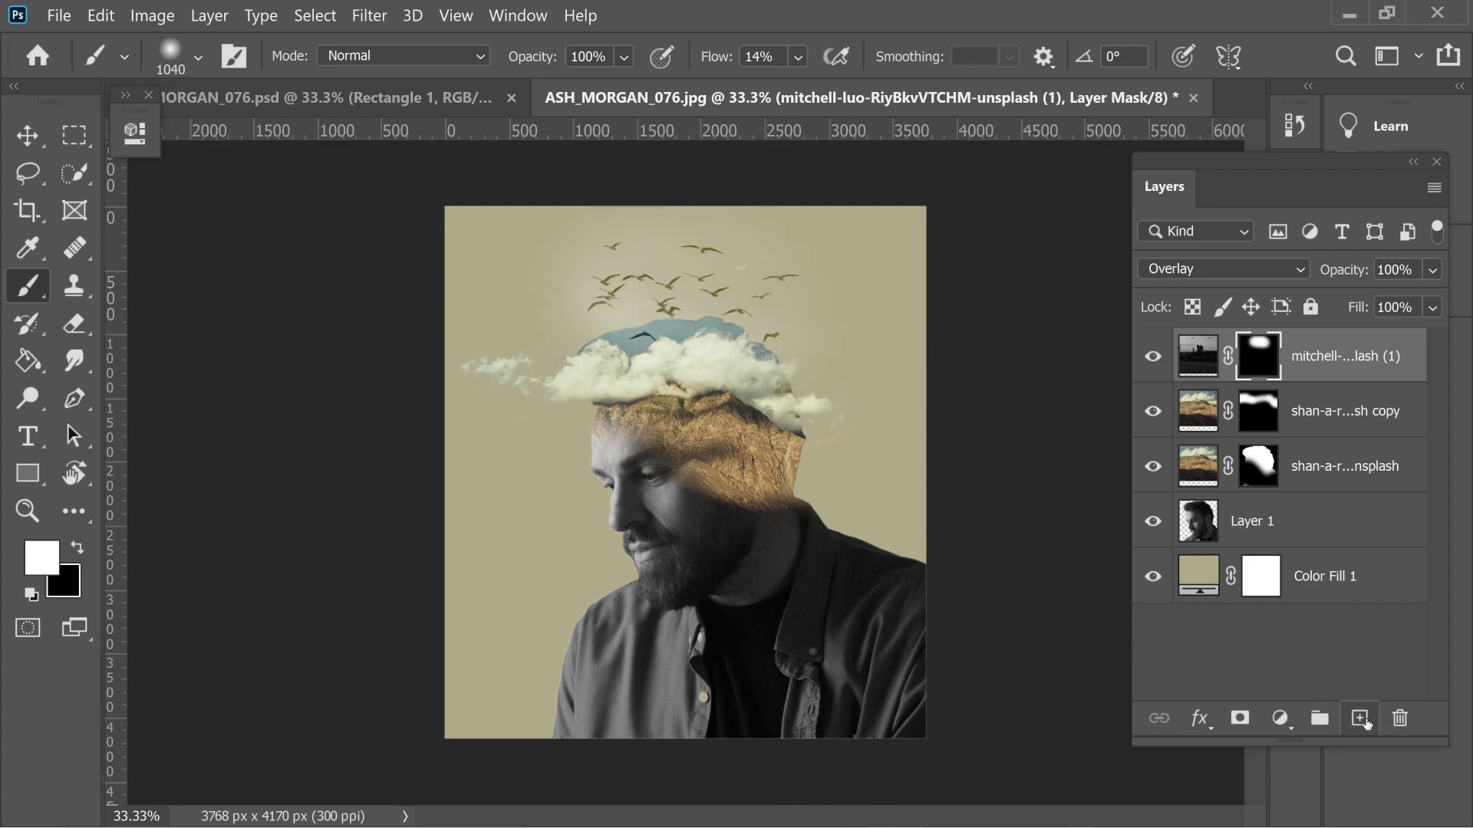
Duplicate the man's layer, place the copy at the top of the layer stack and set its blend mode to Overlay
left_click(1250, 525)
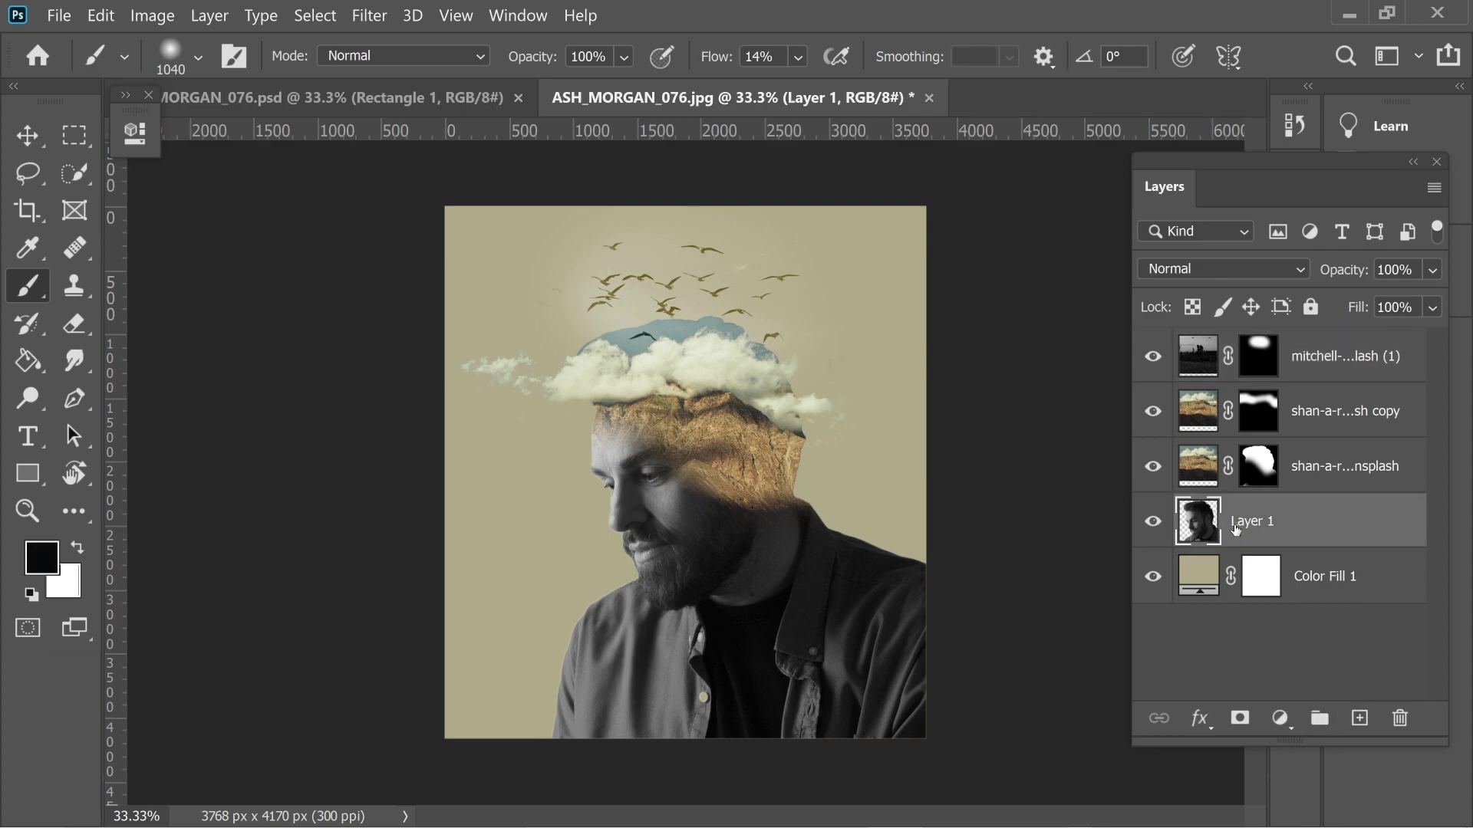
key("ctrl+j")
left_click_drag(1247, 530, 1249, 354)
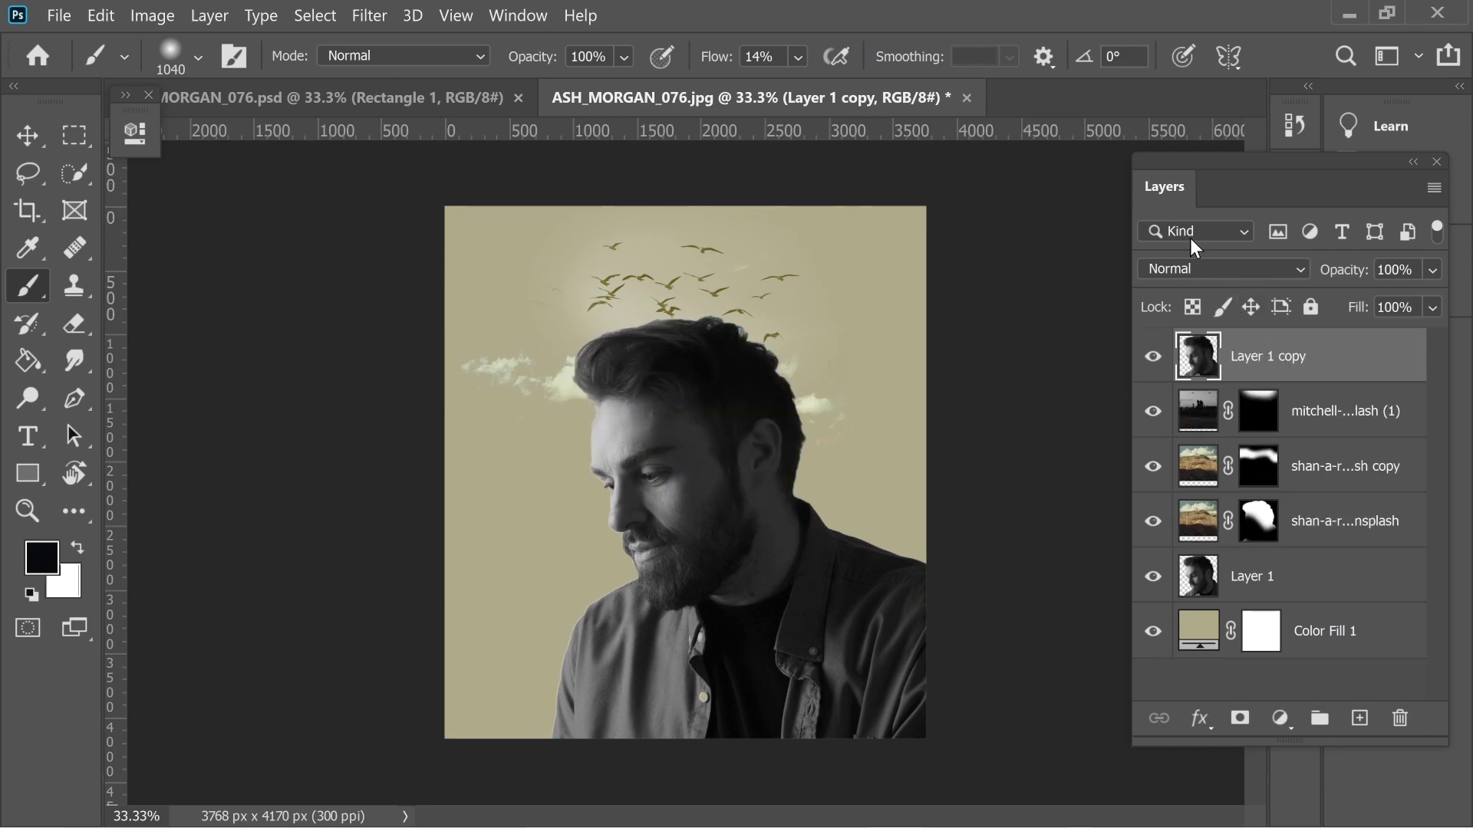
left_click(1200, 268)
left_click(1182, 472)
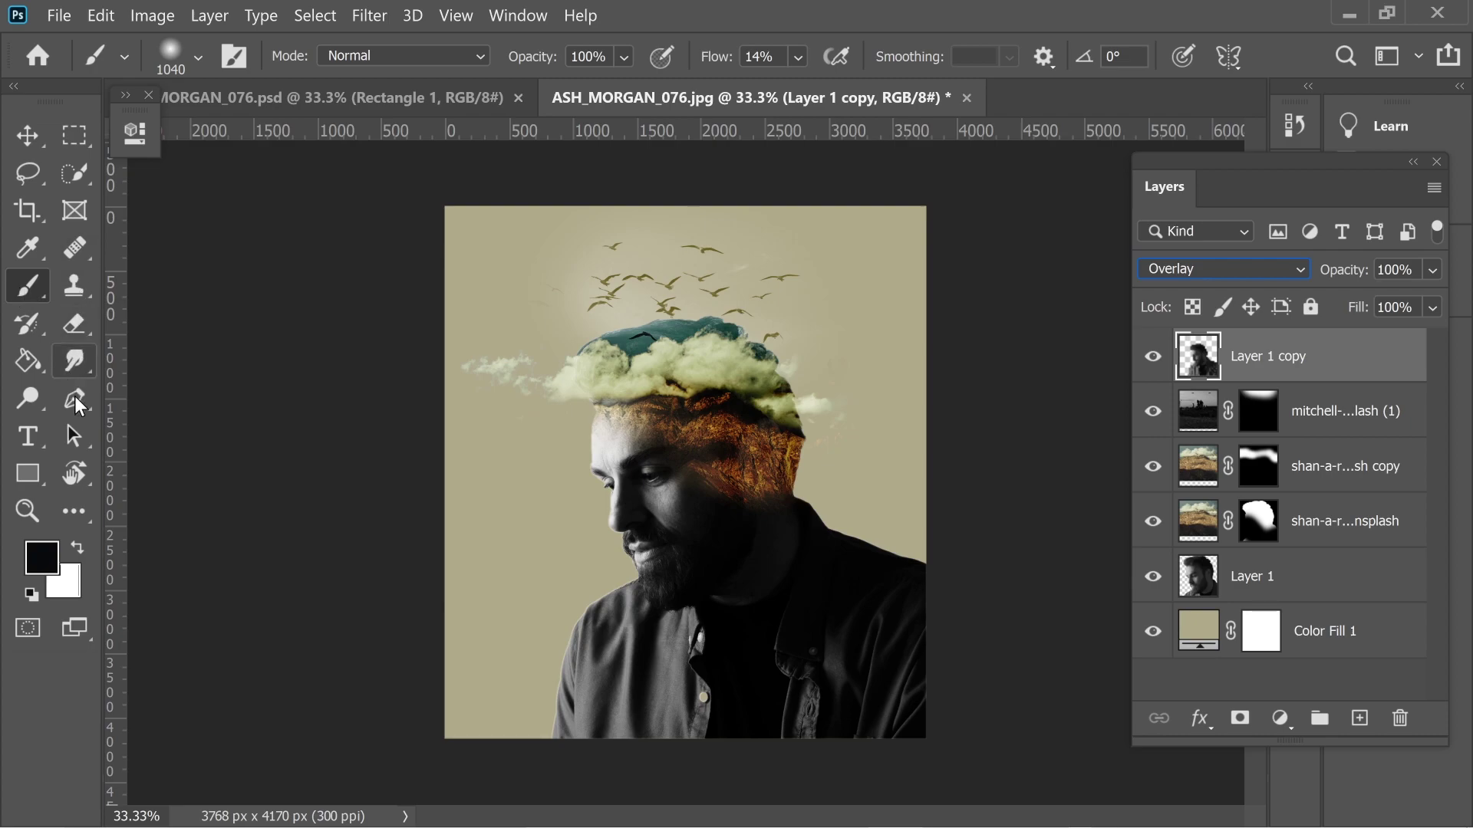
Erase the upper hair area of the man's Overlay copy with a soft 1040 px Eraser to lighten the sky and clouds
left_click(74, 323)
mouse_move(807, 369)
left_mouse_down()
mouse_move(791, 339)
mouse_move(723, 293)
mouse_move(540, 276)
mouse_move(758, 316)
mouse_move(840, 373)
mouse_move(876, 438)
mouse_move(821, 394)
mouse_move(848, 454)
mouse_move(834, 391)
mouse_move(732, 296)
mouse_move(603, 298)
left_mouse_up()
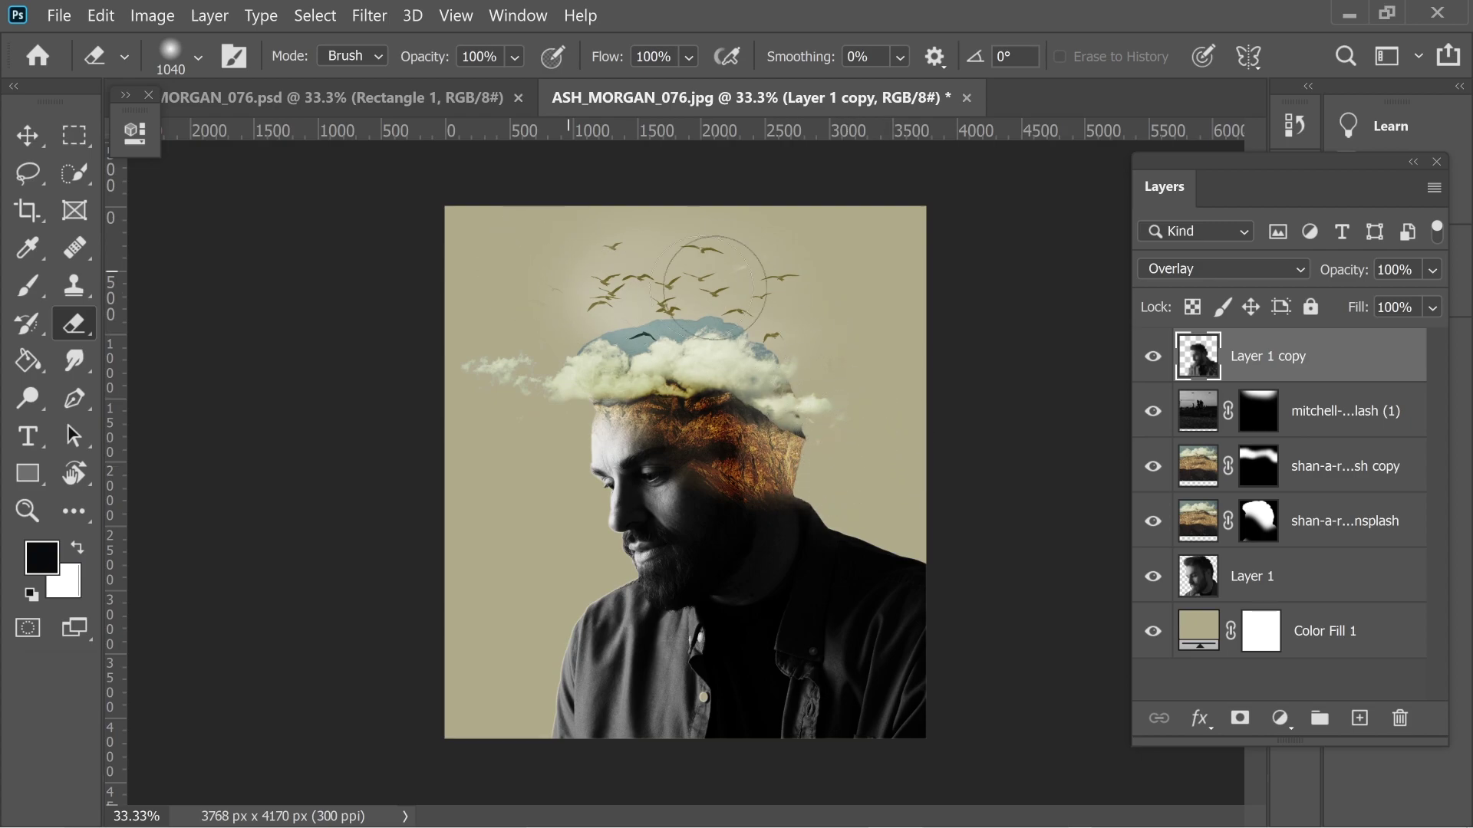
mouse_move(976, 822)
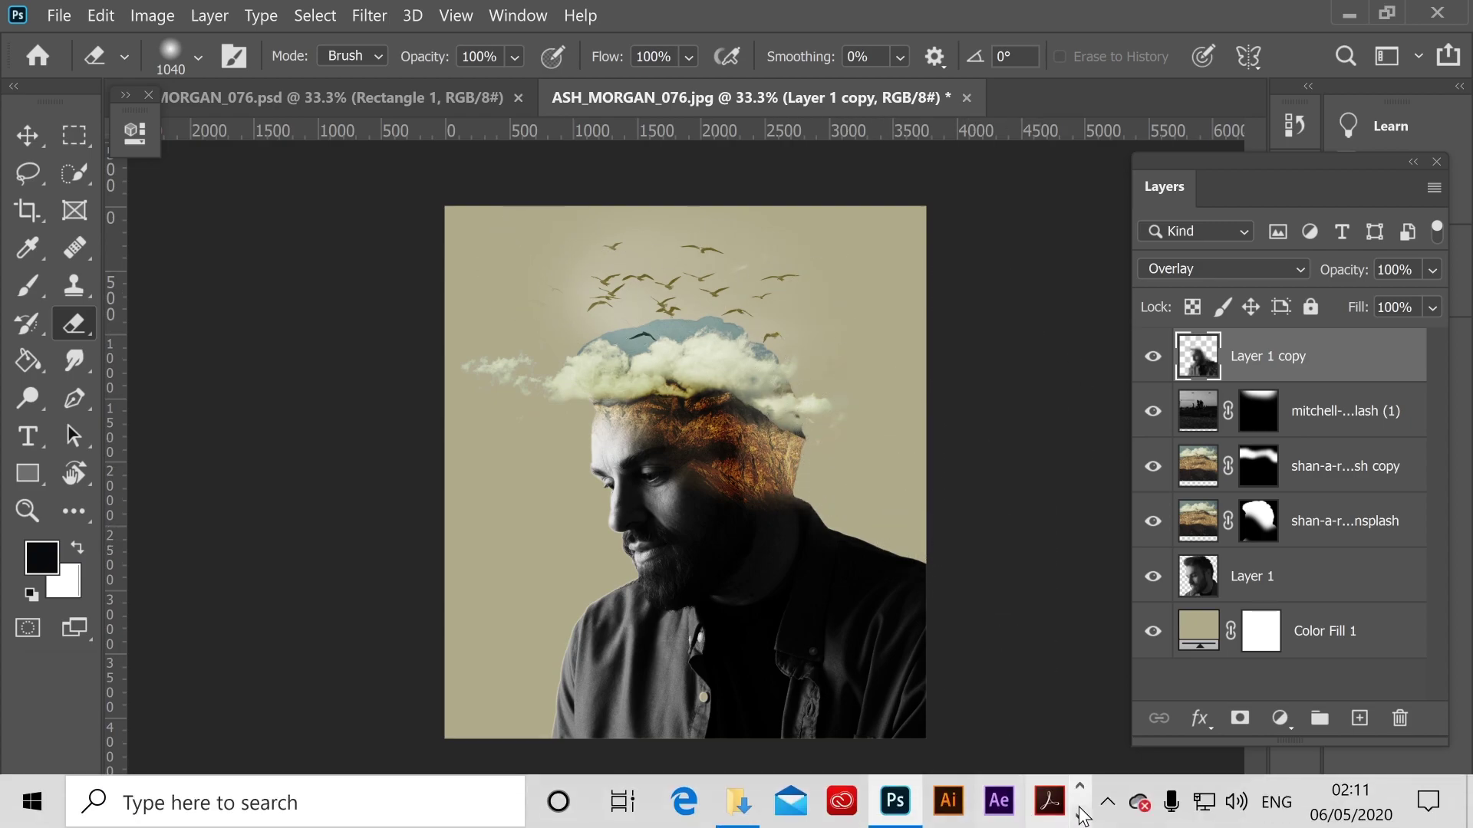